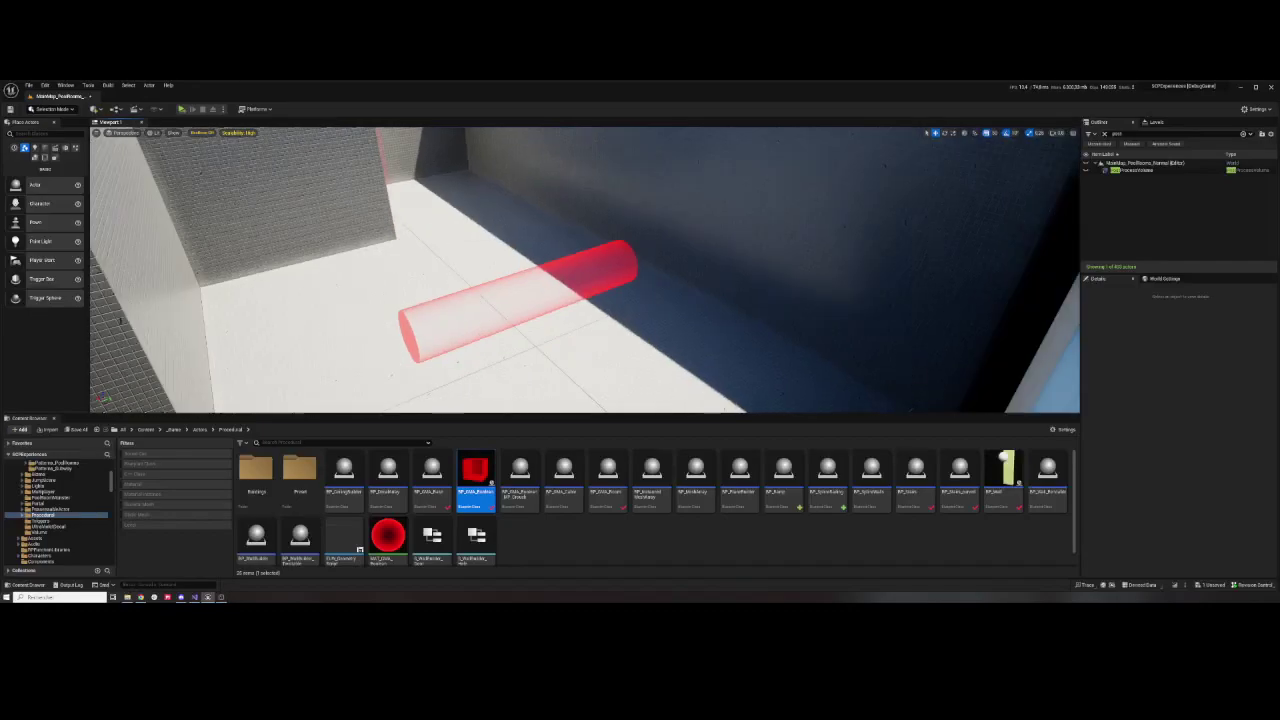
- Select the red boolean cylinder and slide it left along X across the floor
mouse_move(585, 270)
right_mouse_down()
mouse_move(560, 262)
mouse_move(574, 281)
right_mouse_up()
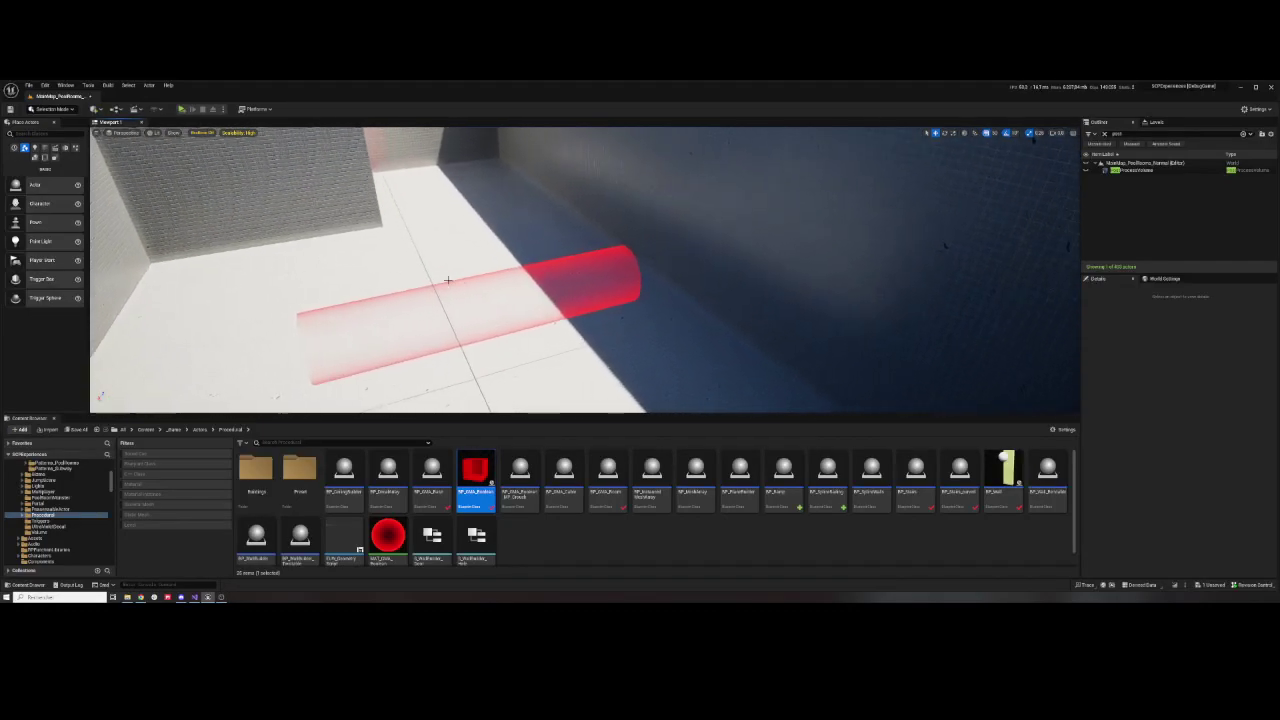
left_click(574, 281)
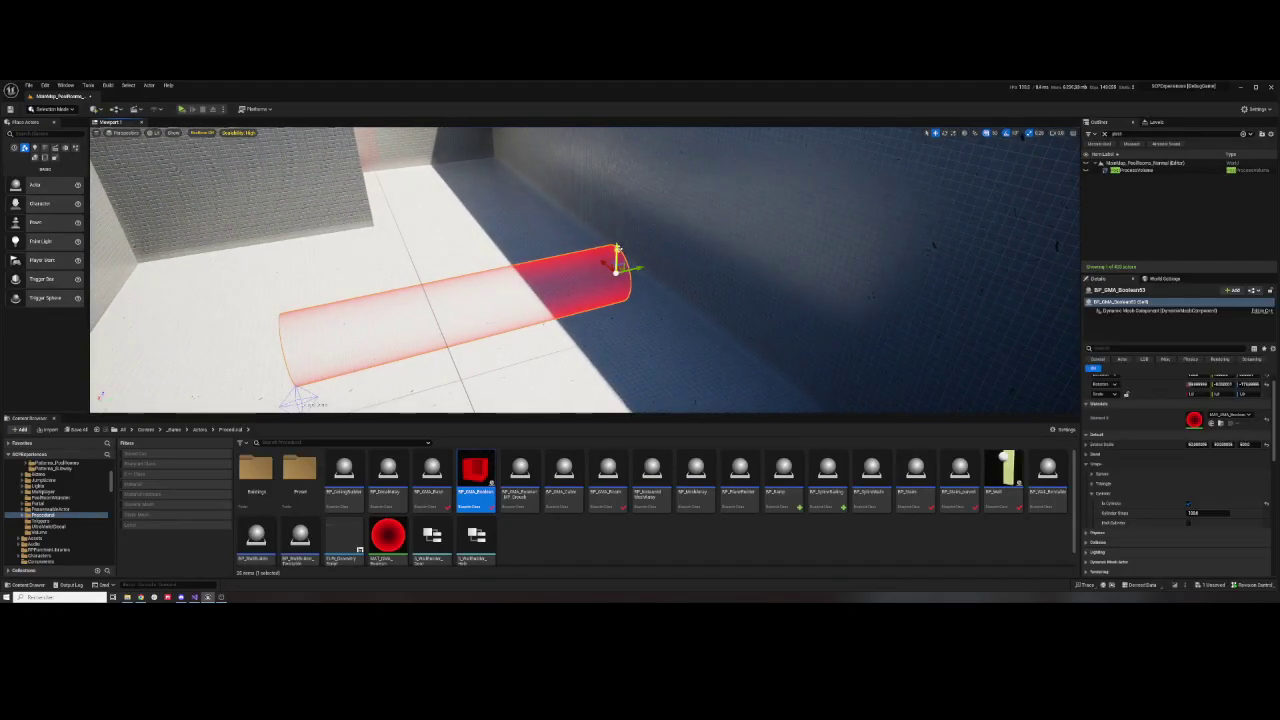
mouse_move(606, 264)
right_mouse_down()
mouse_move(641, 236)
mouse_move(644, 214)
mouse_move(650, 262)
right_mouse_up()
left_click_drag(618, 357, 506, 356)
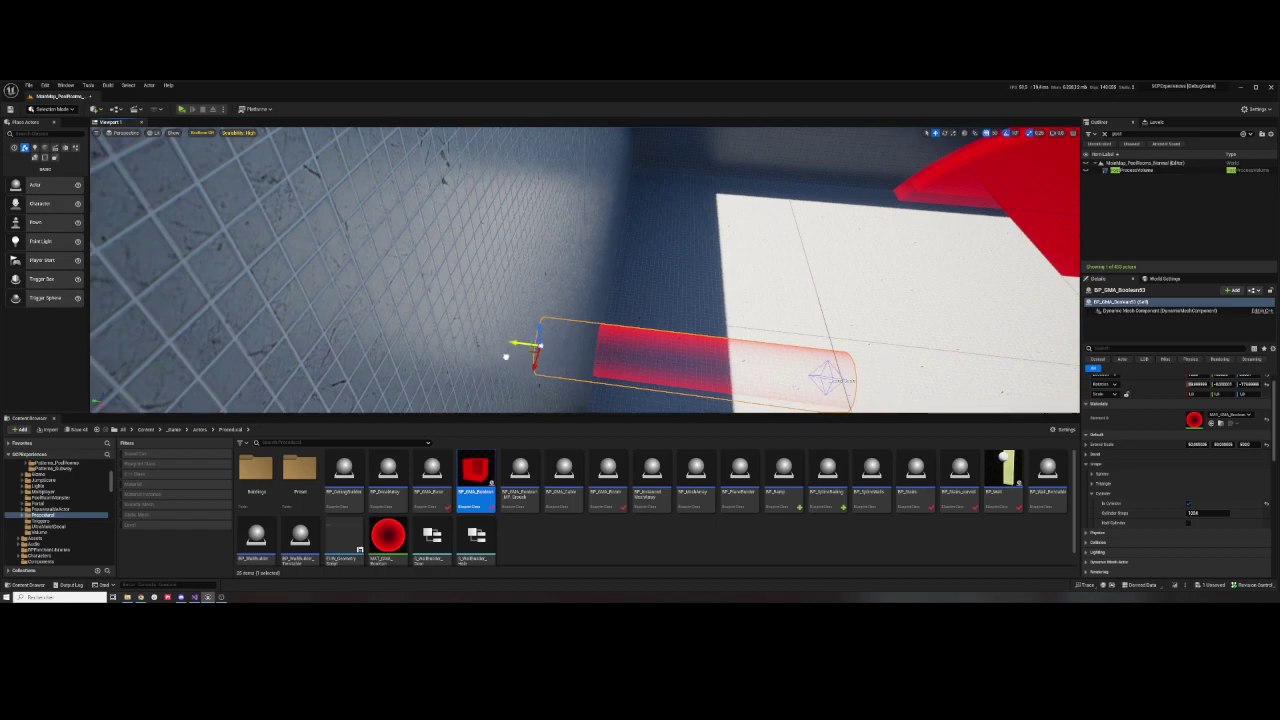
- Stretch the cylinder much longer along X so it runs into the wall block
right_click_drag(479, 355, 520, 340)
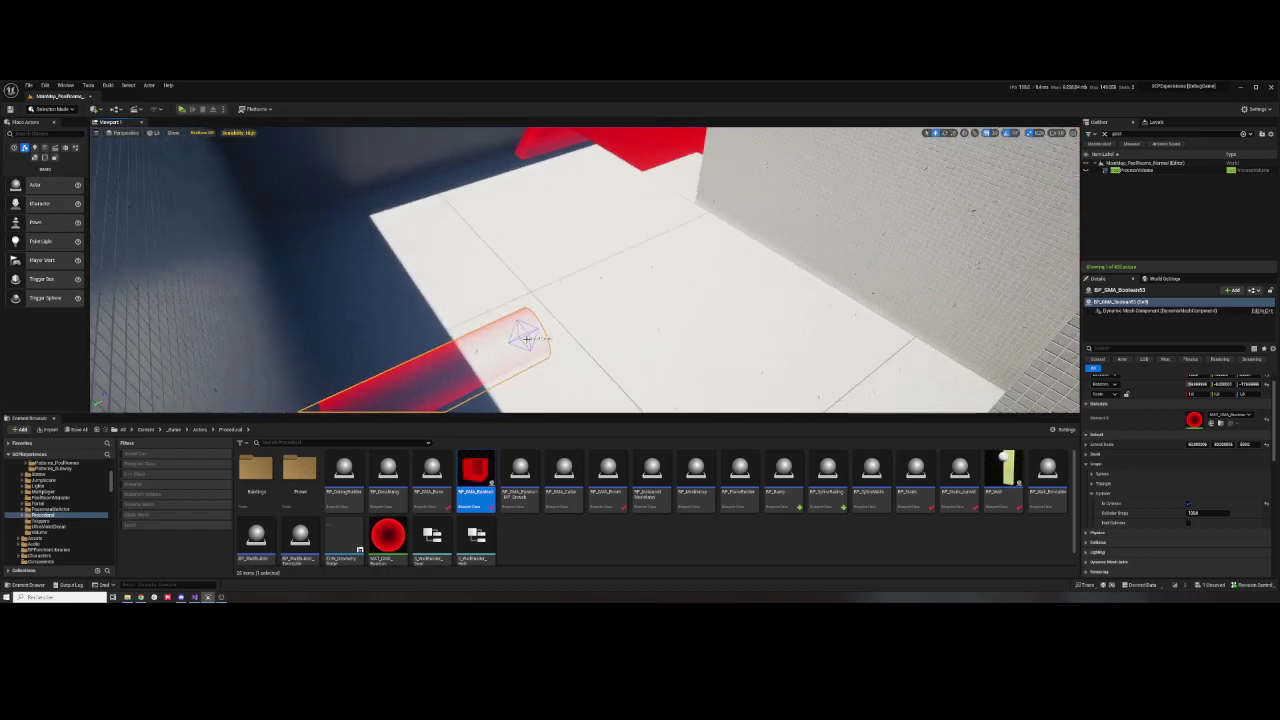
left_click(527, 338)
right_click_drag(534, 332, 600, 300)
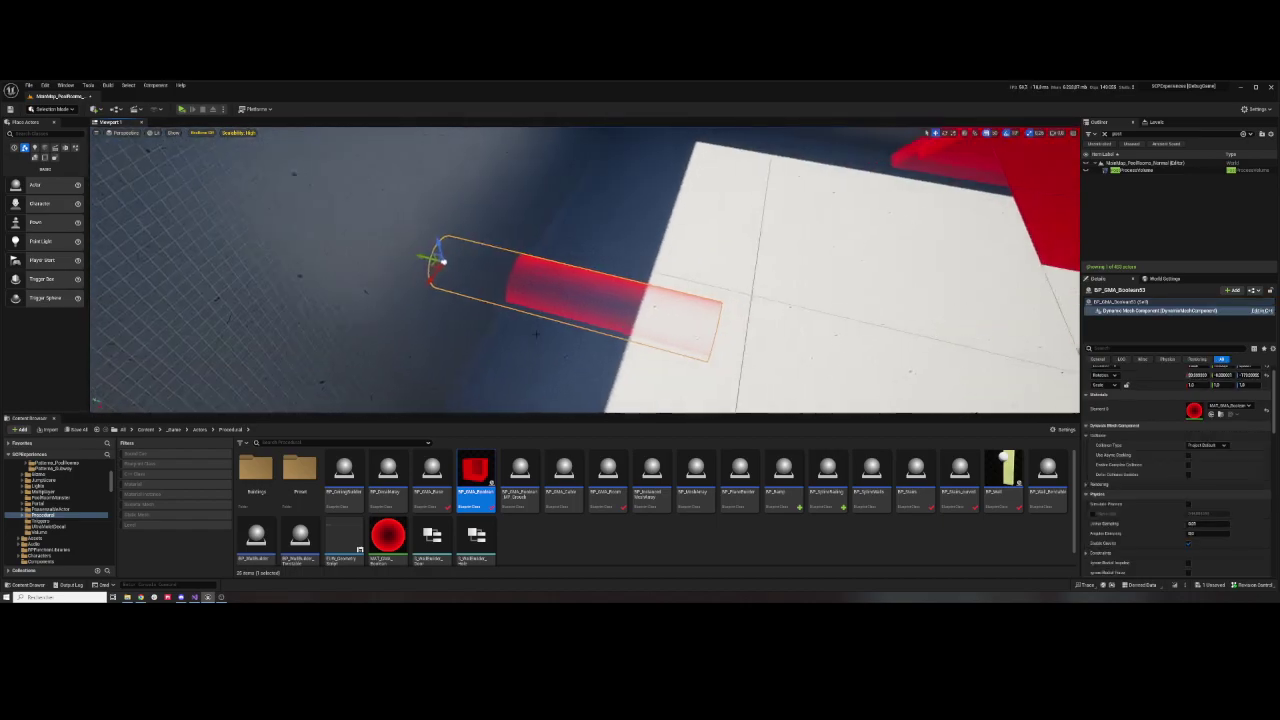
left_click(658, 319)
right_click_drag(480, 300, 449, 307)
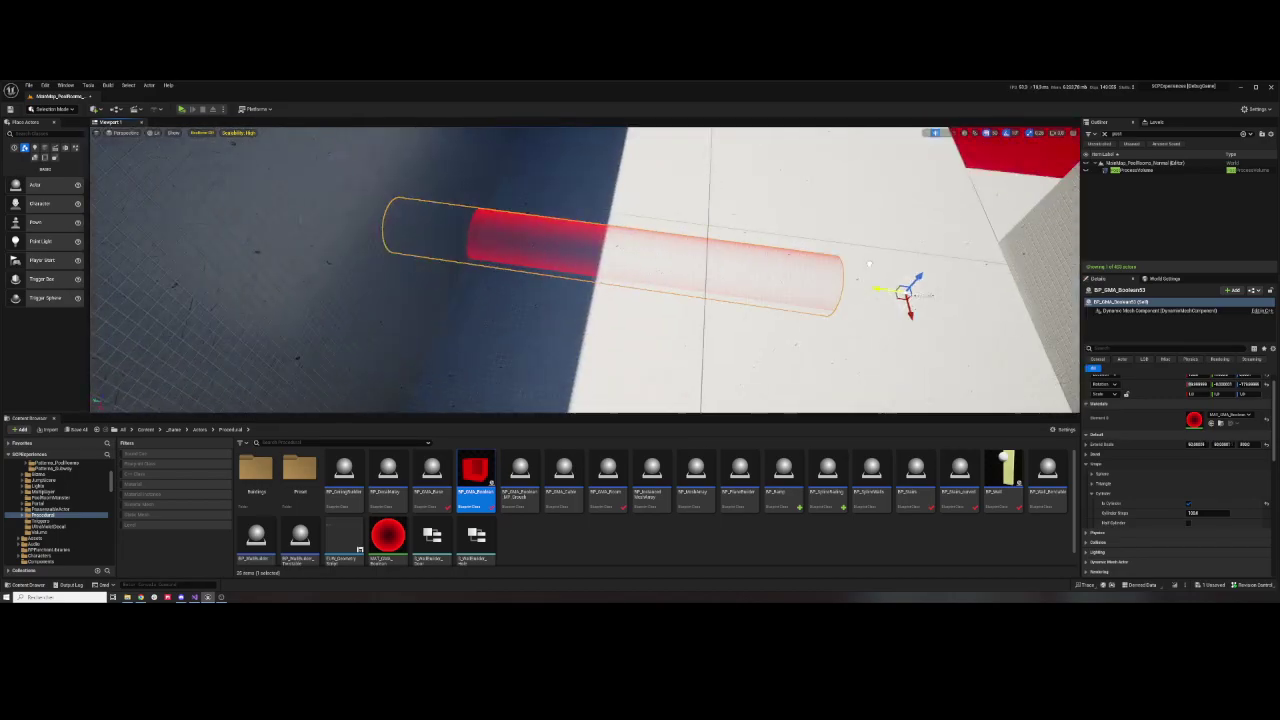
left_click_drag(668, 258, 1060, 312)
mouse_move(1060, 312)
right_mouse_down()
mouse_move(665, 145)
mouse_move(402, 302)
right_mouse_up()
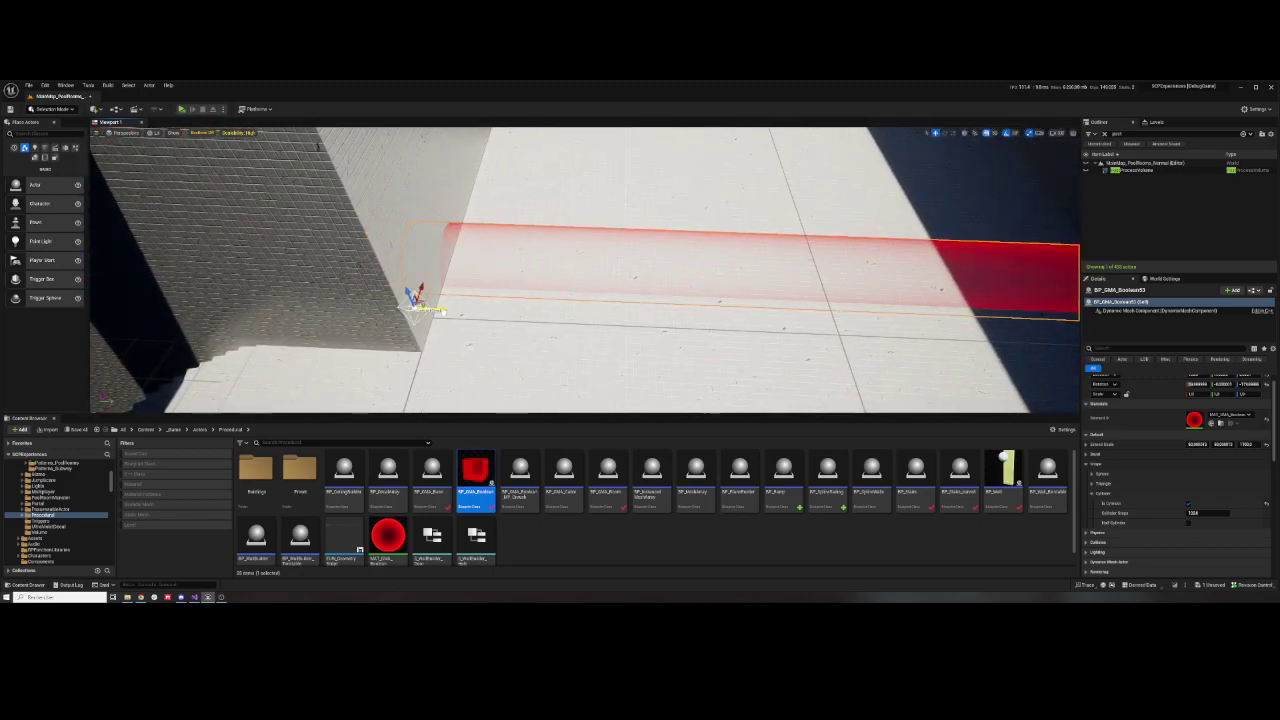
right_click_drag(604, 304, 645, 343)
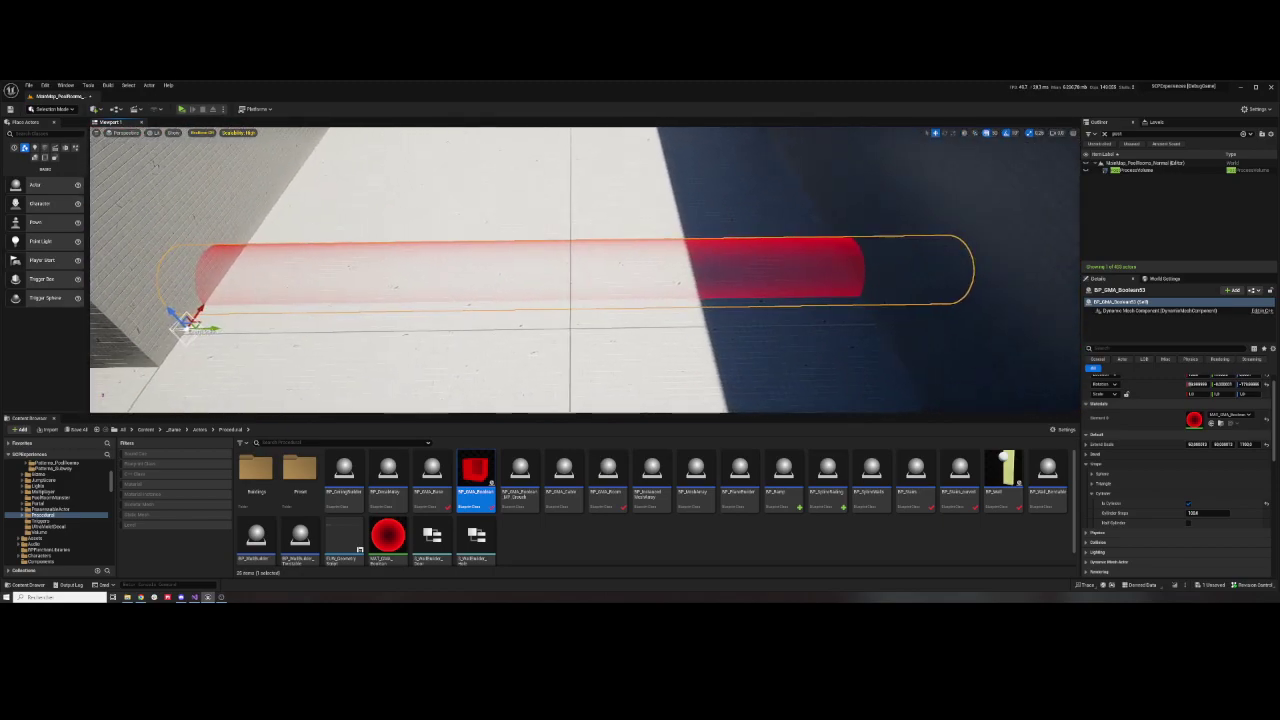
left_click(645, 343)
- Fly to the second red boolean pipe beside the blue-tiled wall and select it
key("f")
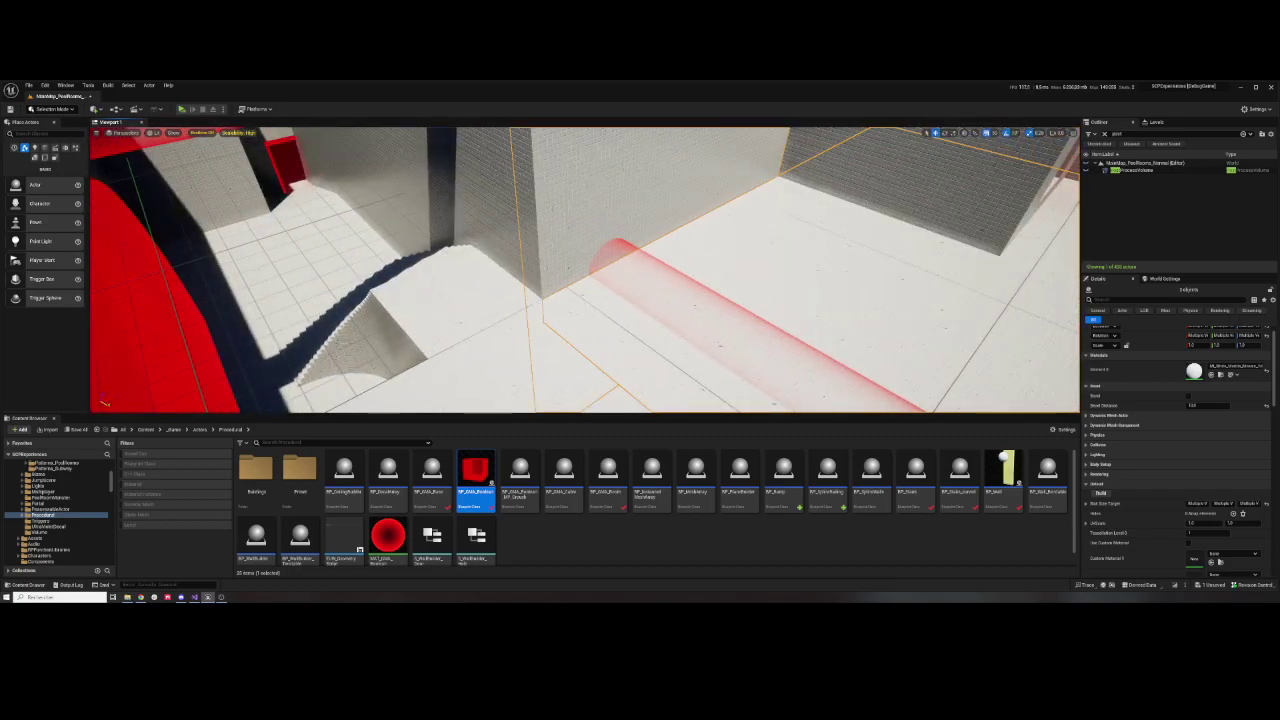
right_click_drag(520, 268, 520, 268)
key("Escape")
left_click(520, 268)
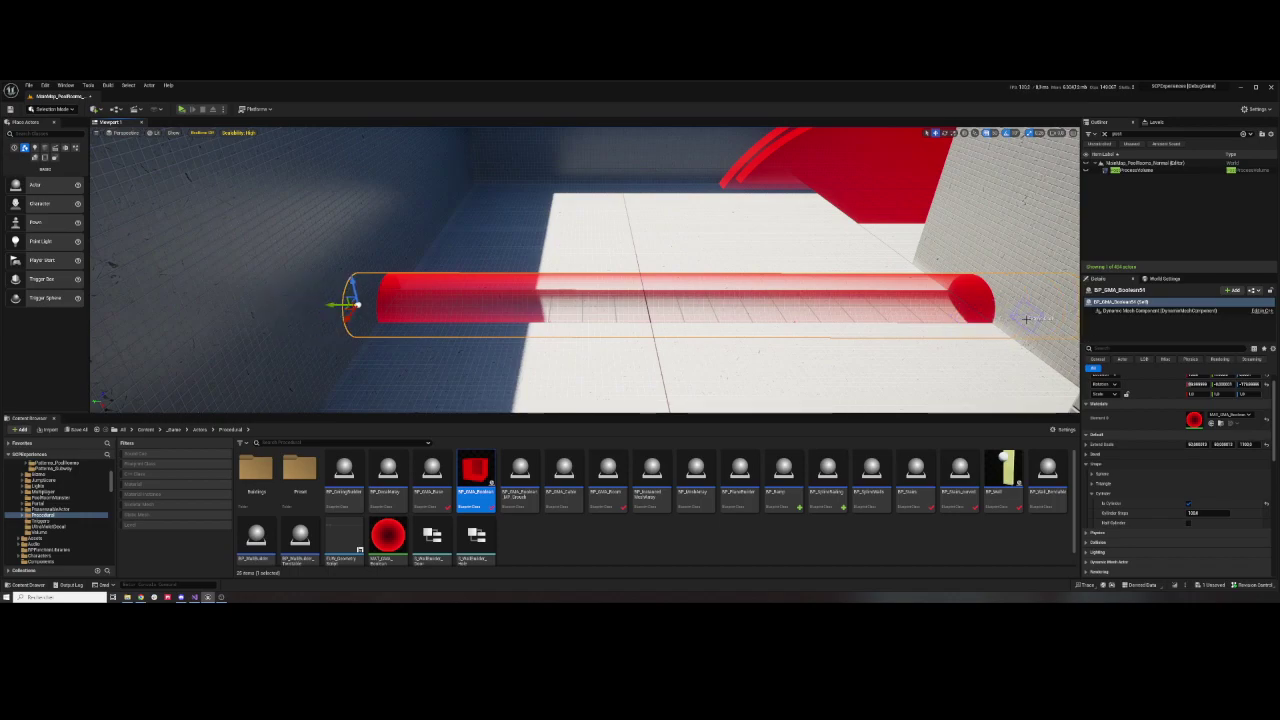
- Duplicate a short piece of the pipe at the wall and widen its Y/Z cross-section into an arch cutter
left_click_drag(1035, 318, 435, 315)
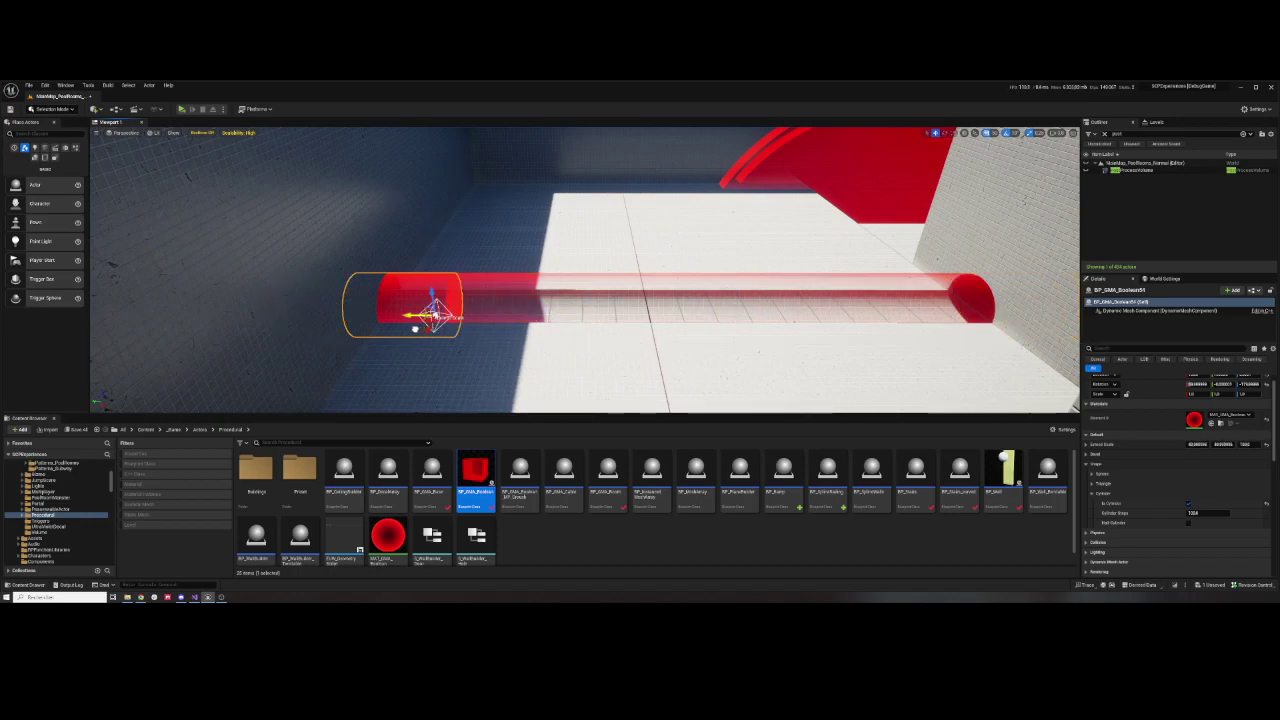
right_click_drag(415, 328, 626, 330)
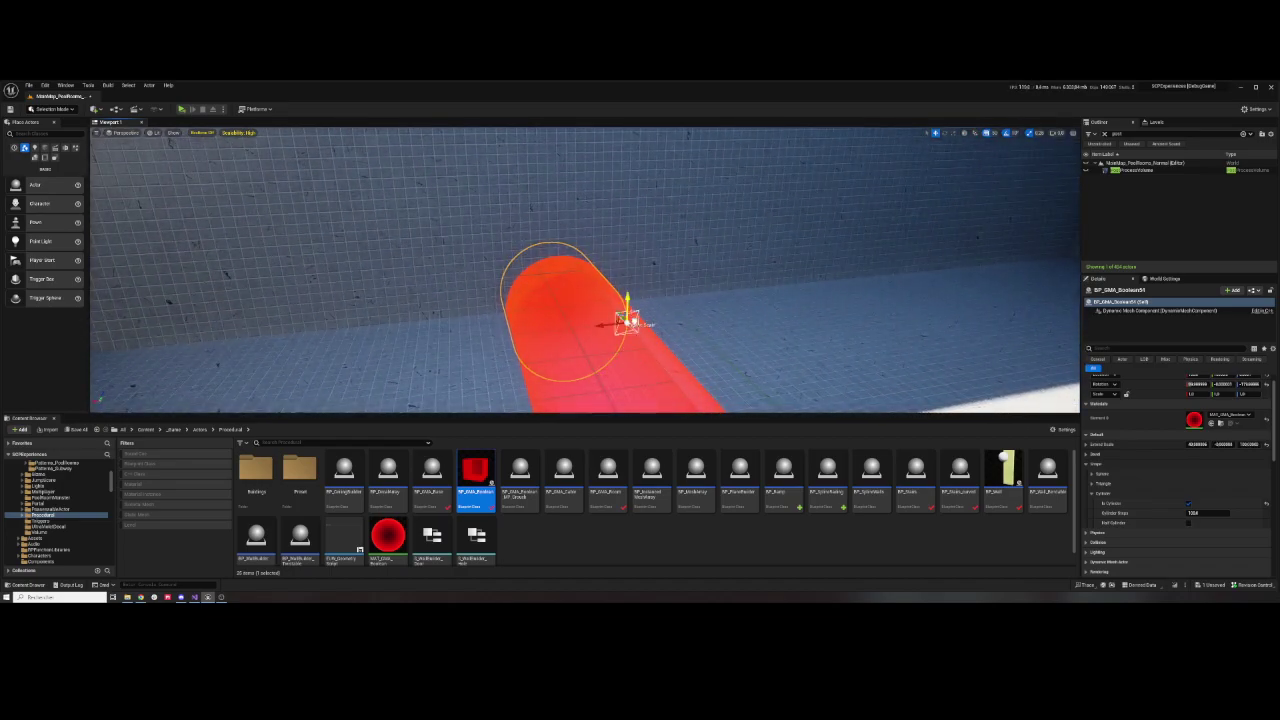
left_click_drag(672, 366, 717, 358)
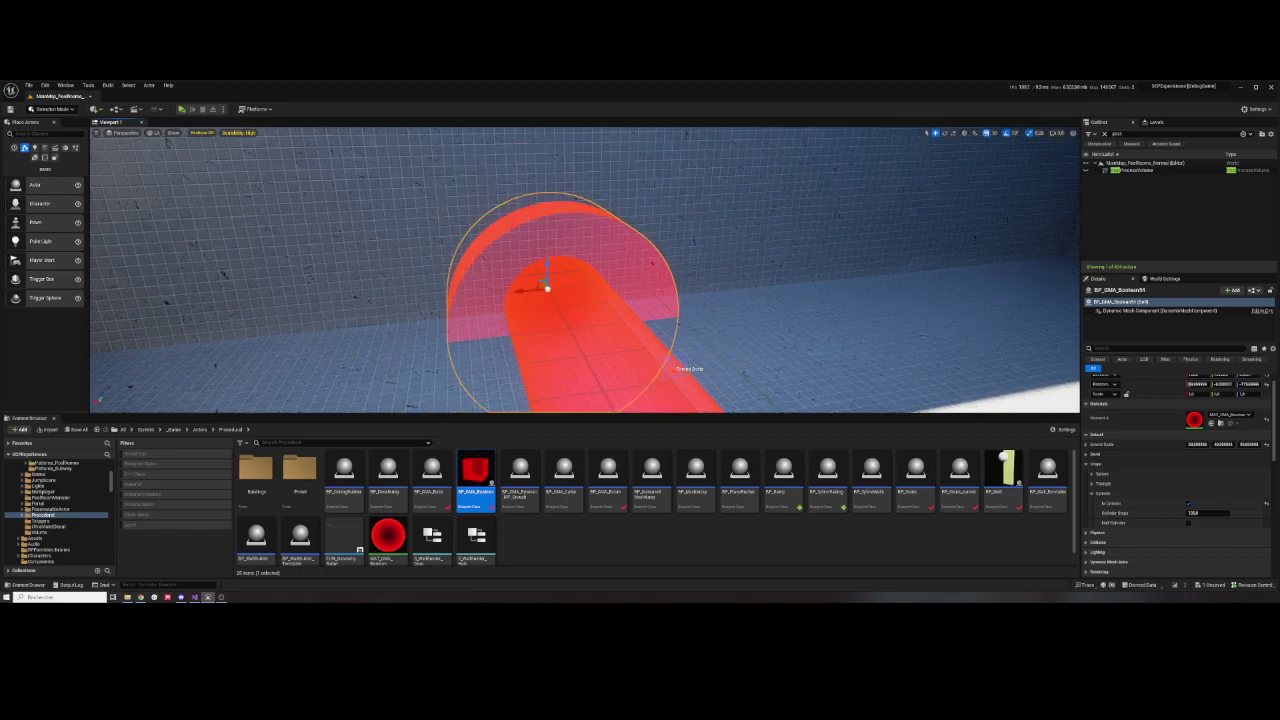
left_click_drag(549, 286, 670, 300, "alt")
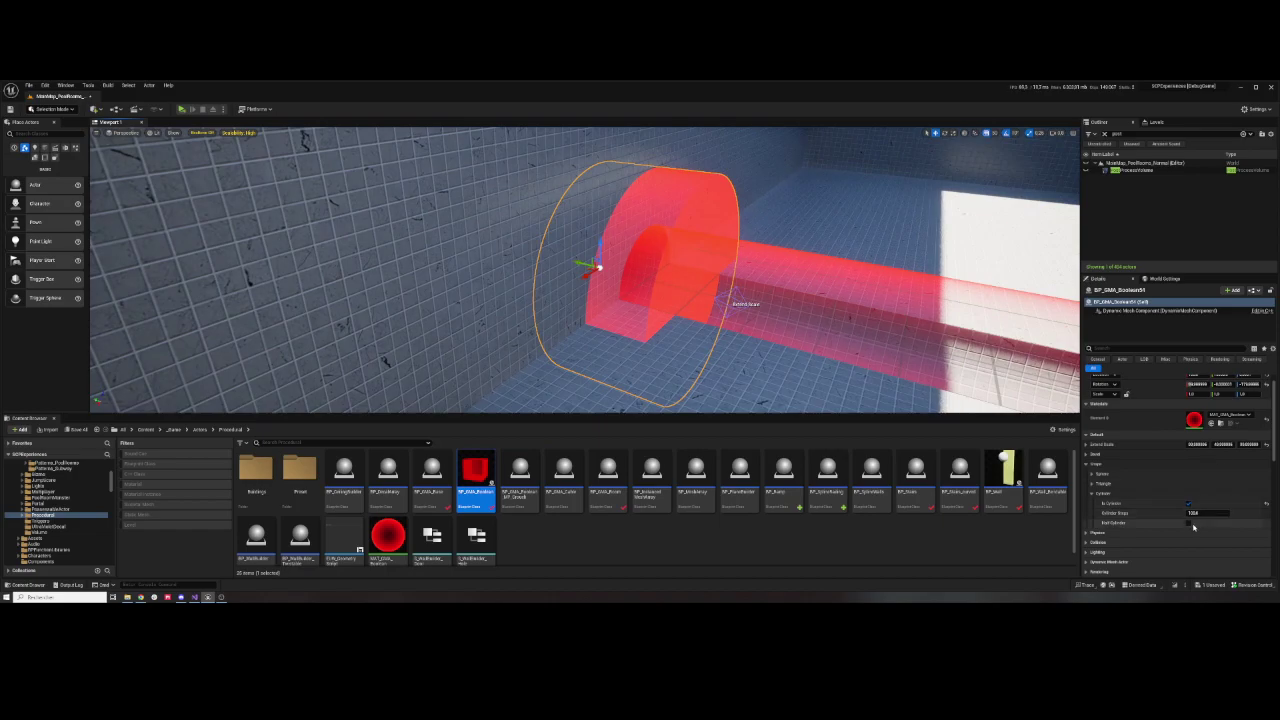
left_click_drag(670, 300, 720, 290, "alt")
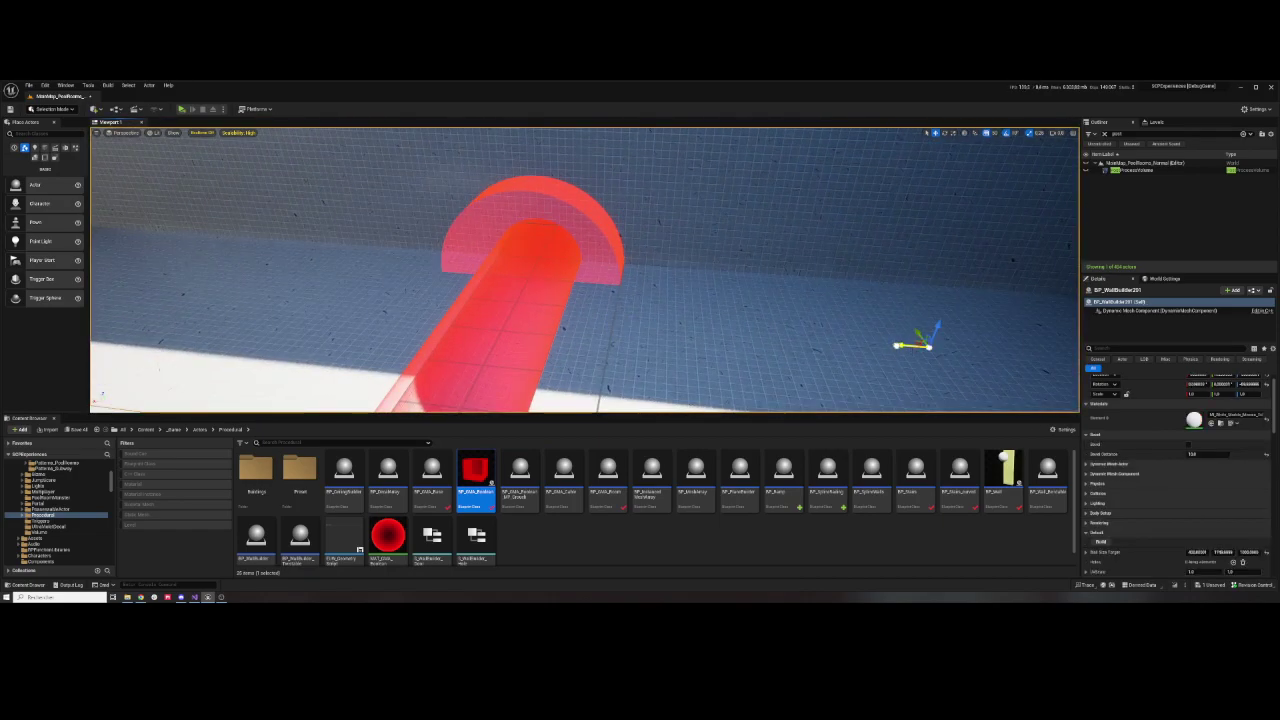
mouse_move(720, 290)
left_mouse_down("alt")
mouse_move(760, 300)
mouse_move(673, 246)
left_mouse_up("alt")
key("Escape")
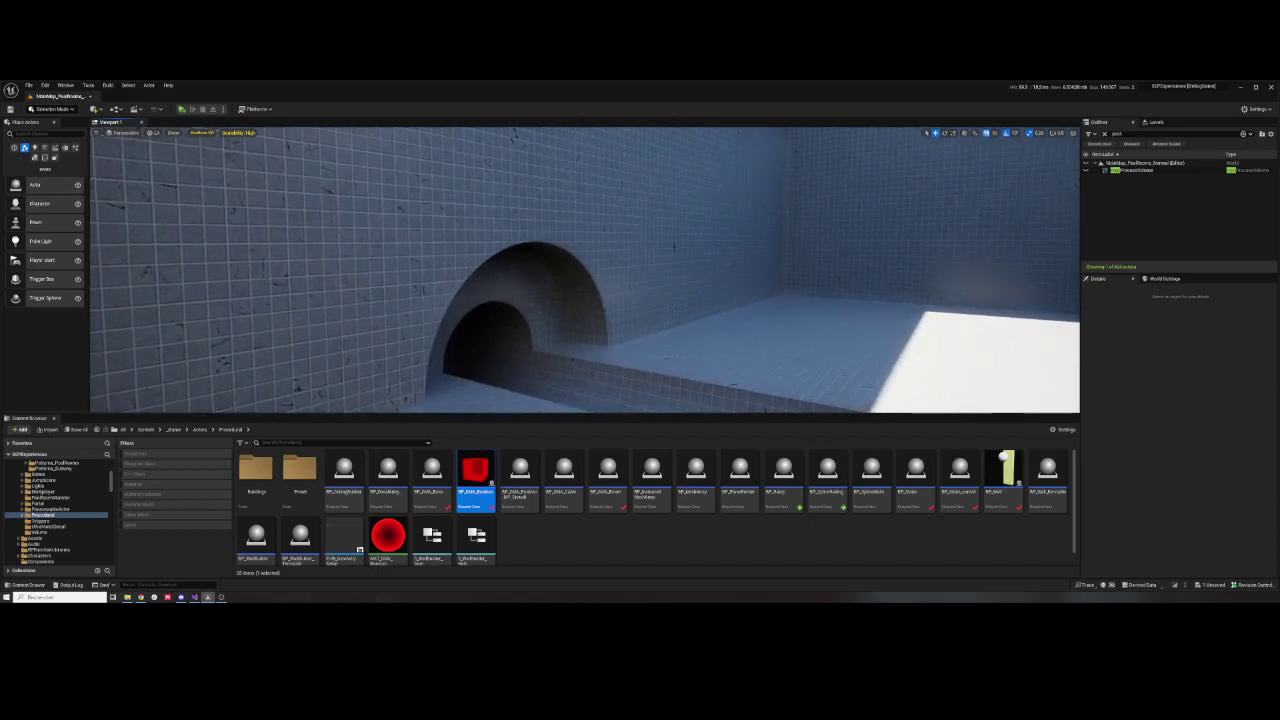
- Give BP_WallBuilder201 a new Bevel Distance so the arch opening gets rounded edges
left_click(673, 246)
scroll(1181, 486, "down", 2)
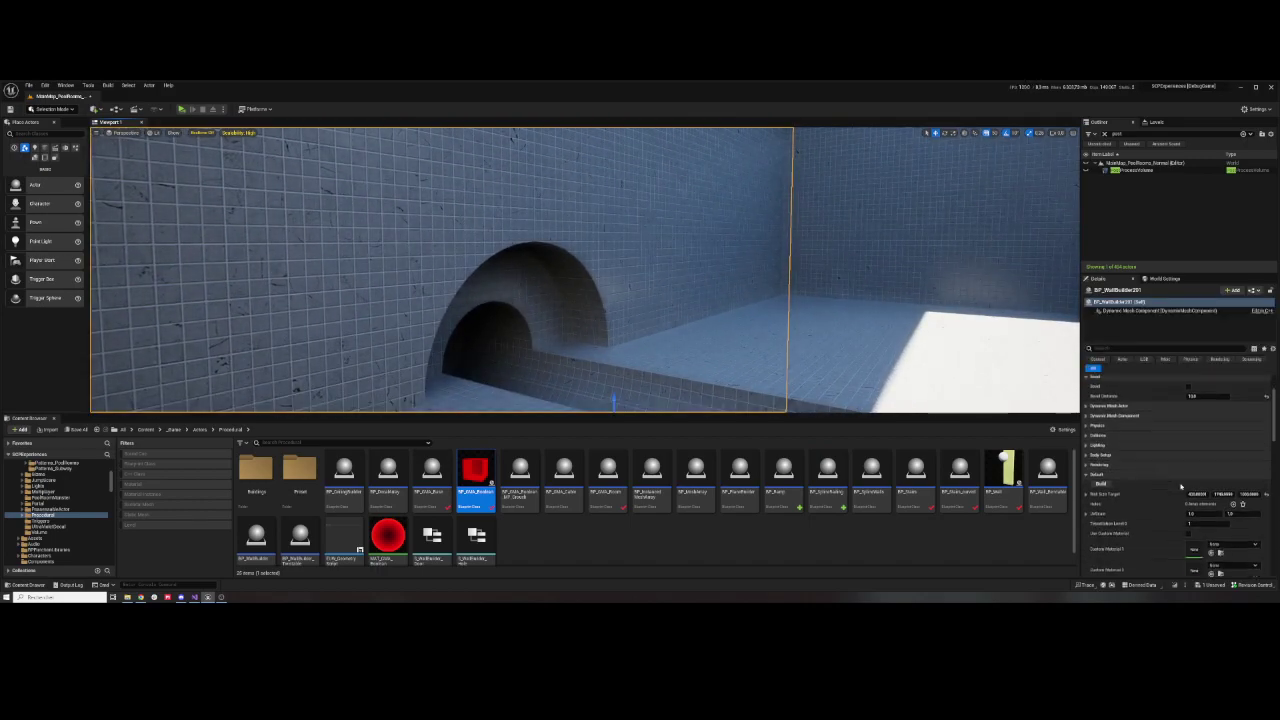
scroll(1105, 455, "down", 1)
scroll(1133, 497, "down", 3)
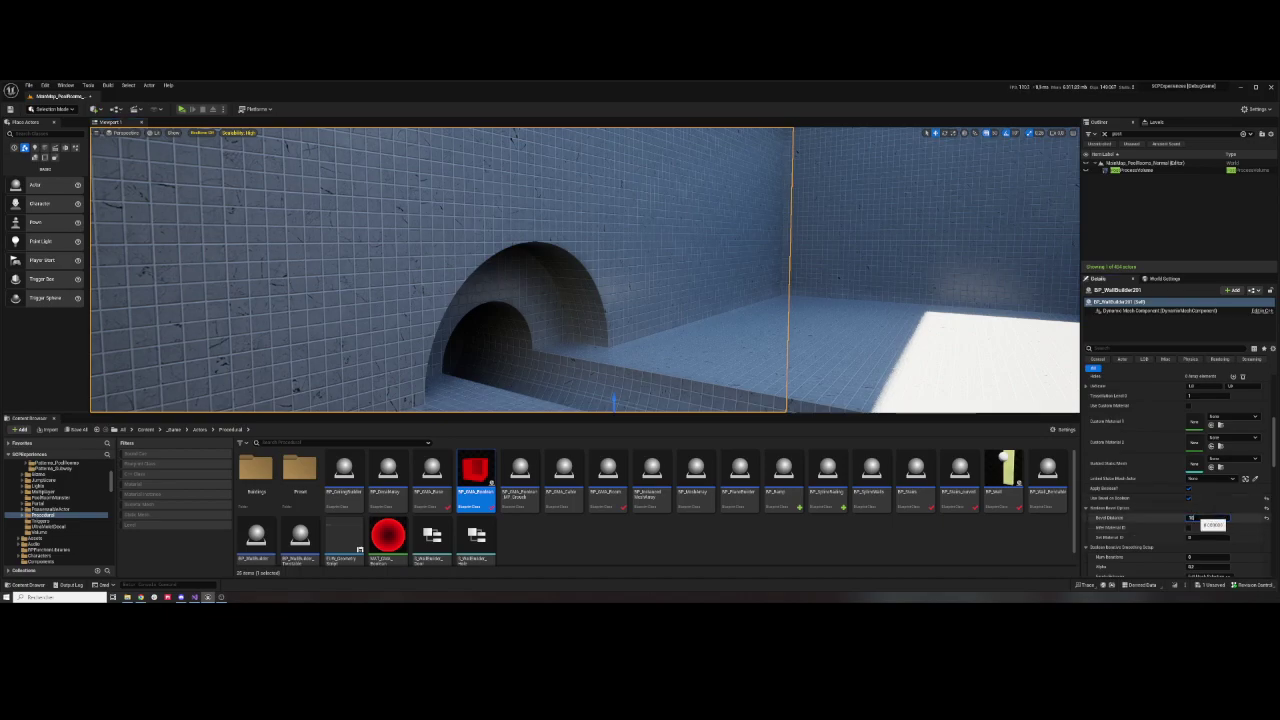
left_click(1203, 518)
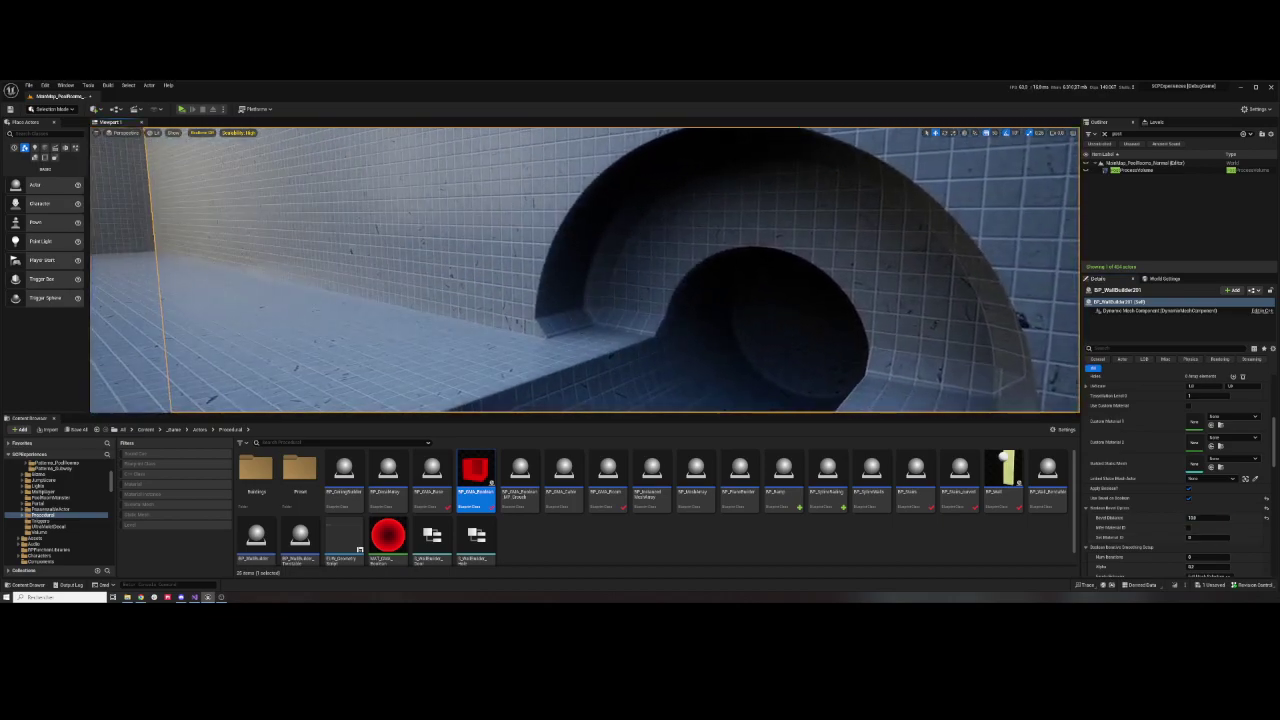
key("Escape")
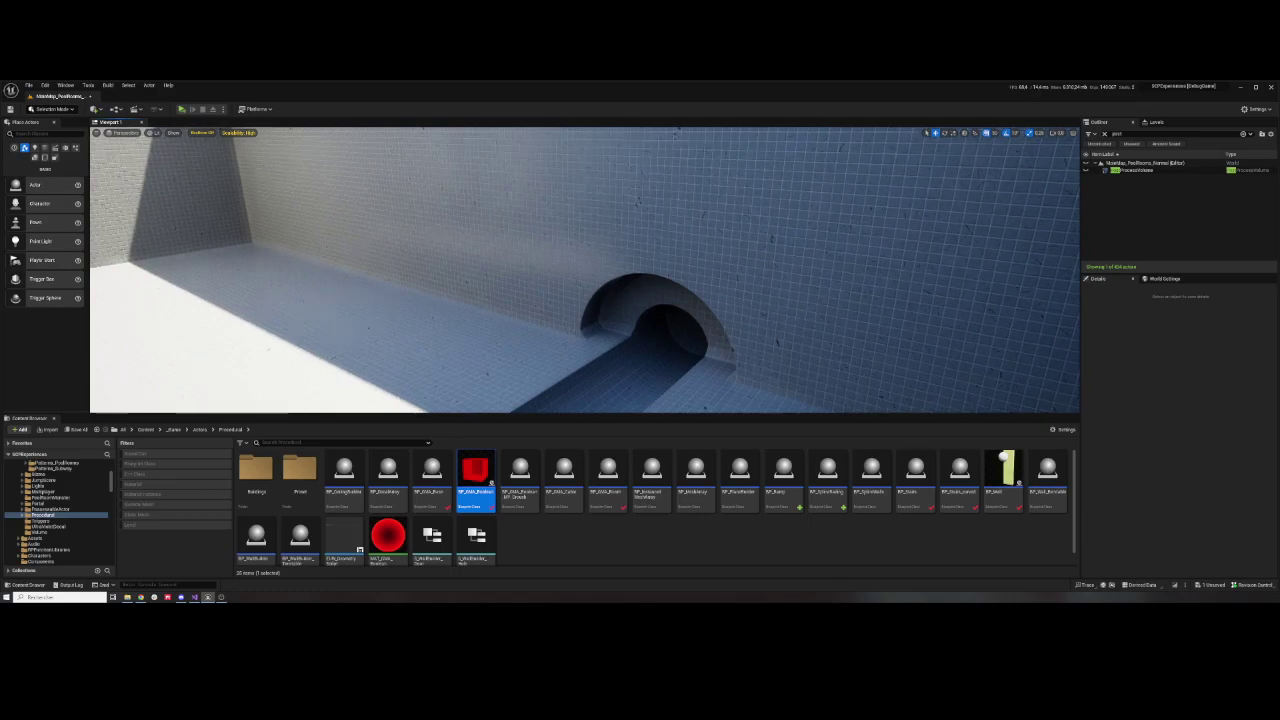
- Nudge BP_WallBuilder201 slightly left along X so the cutter opens a round tunnel hole
left_click(727, 304)
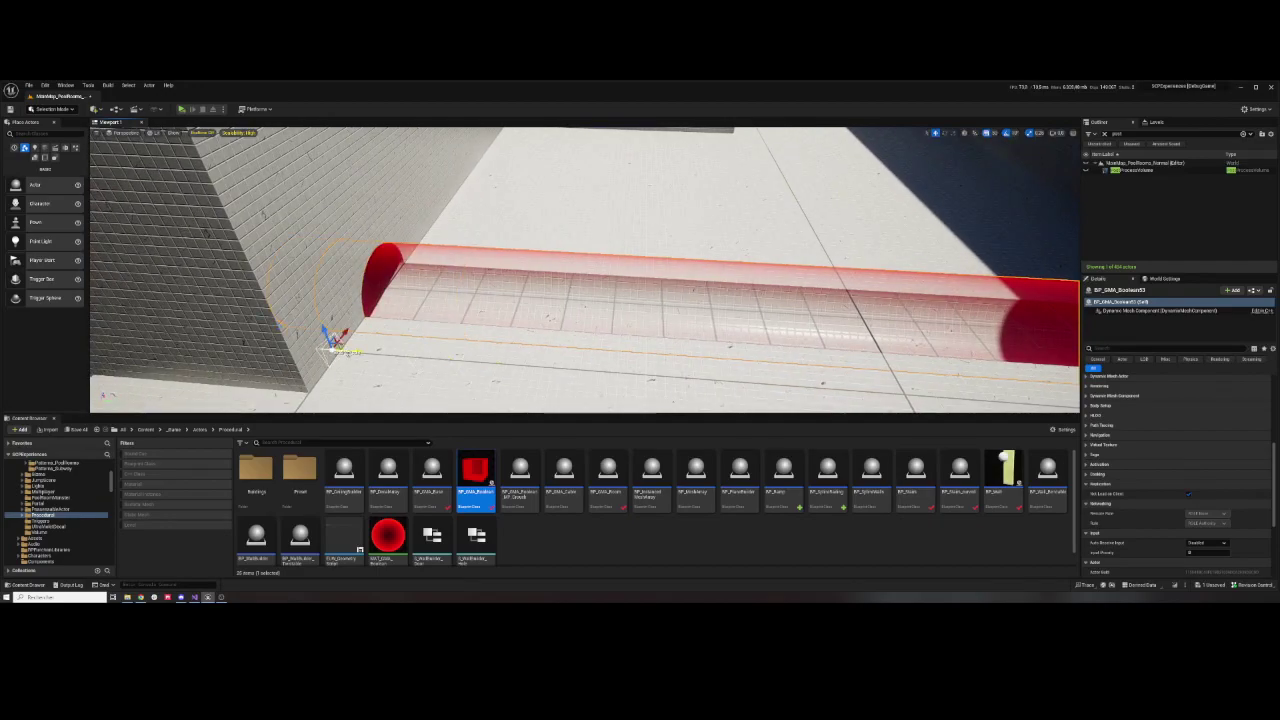
left_click(702, 316)
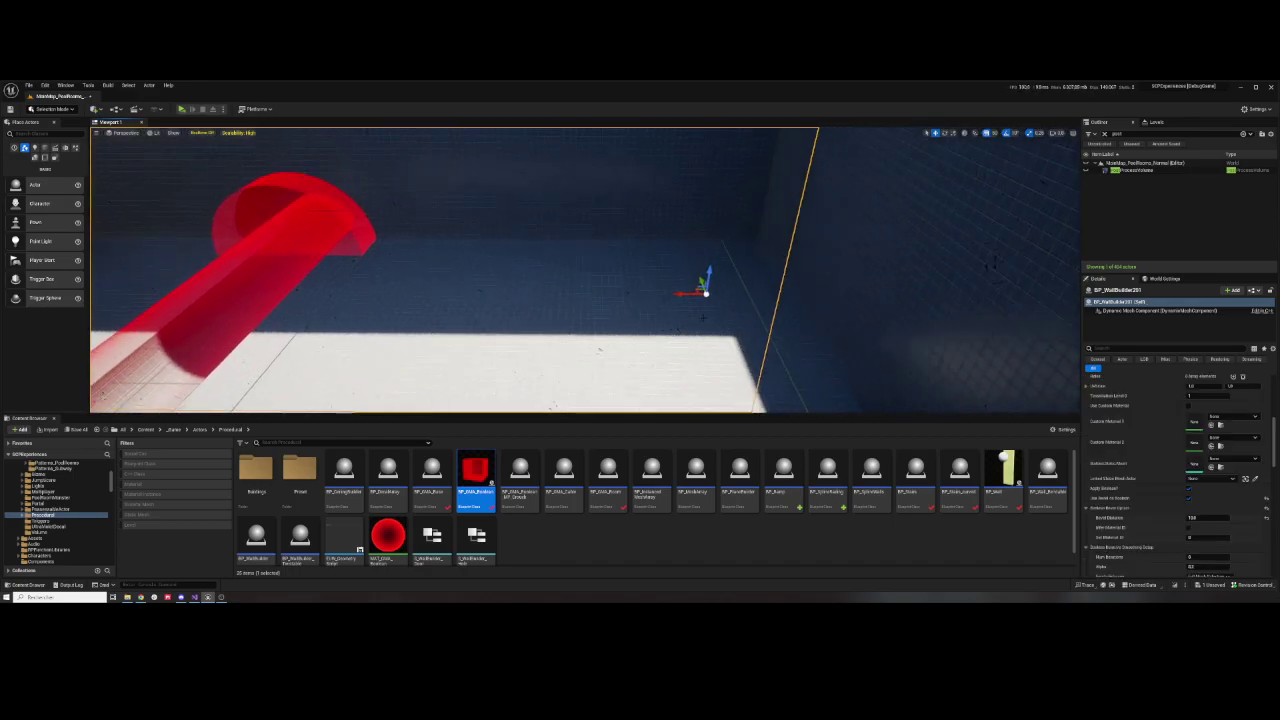
left_click_drag(682, 293, 662, 294)
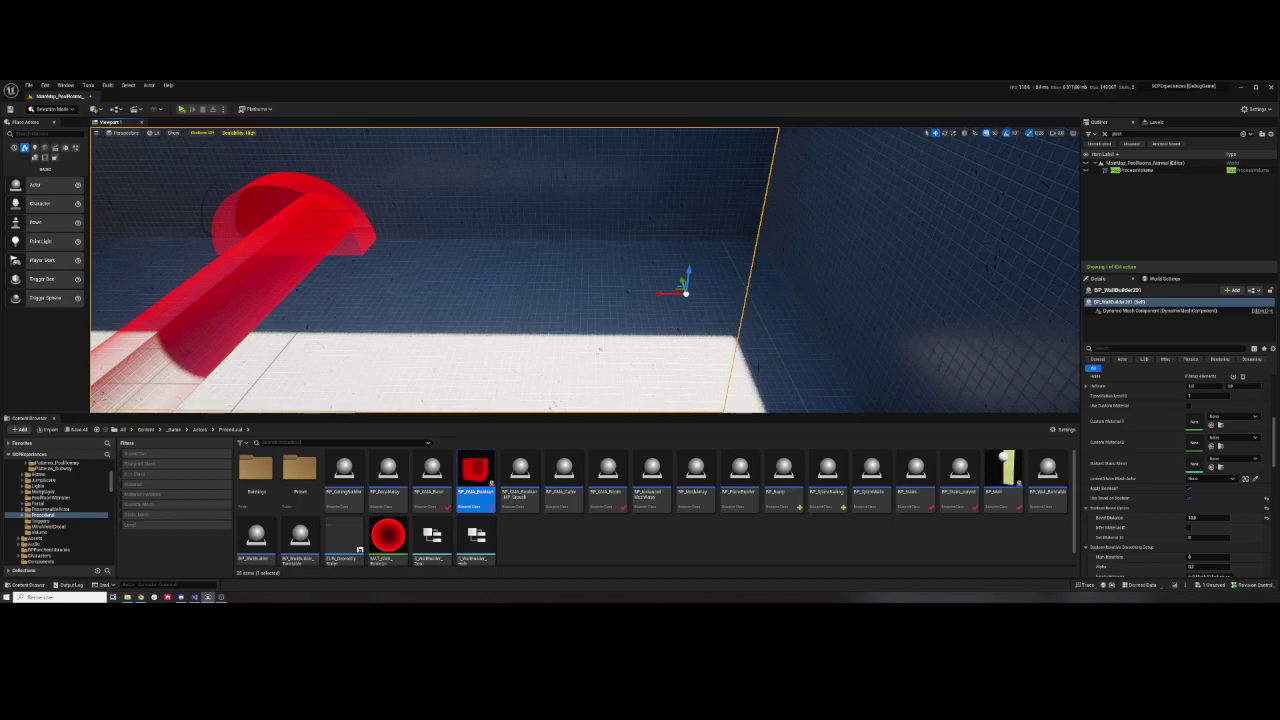
mouse_move(686, 293)
right_mouse_down()
mouse_move(649, 317)
mouse_move(640, 300)
right_mouse_up()
key("Escape")
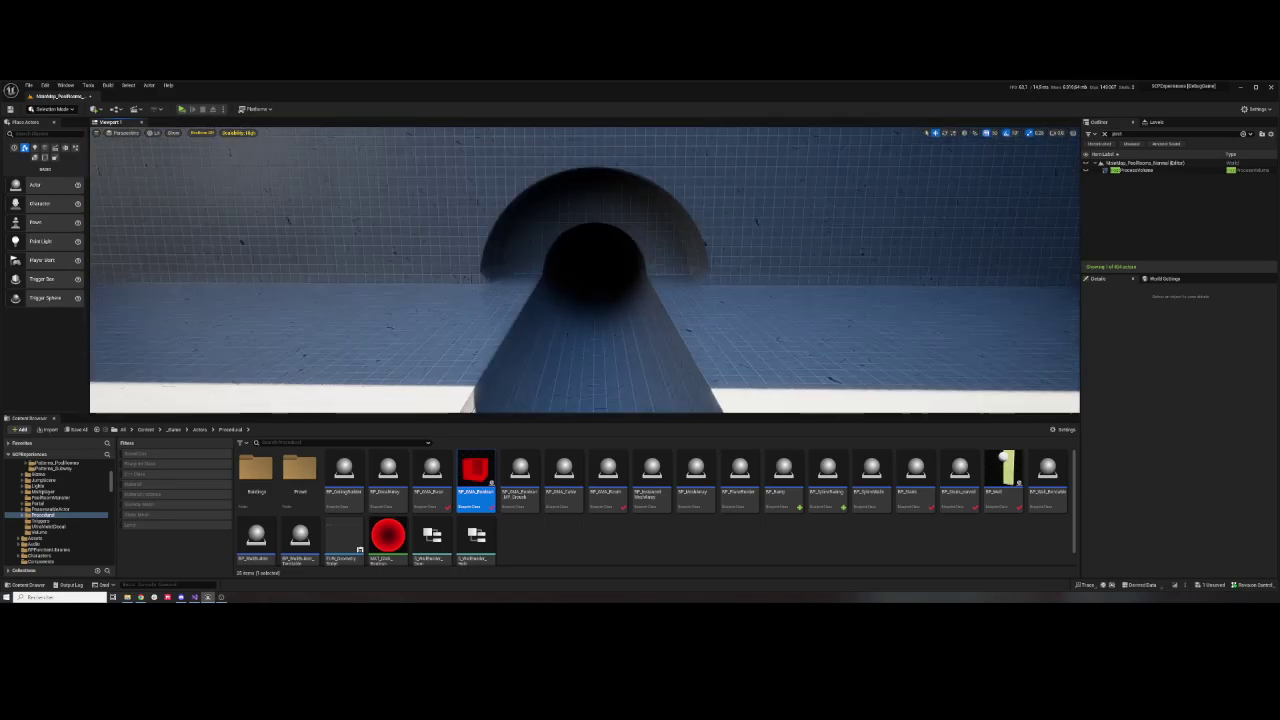
right_click_drag(640, 346, 640, 346)
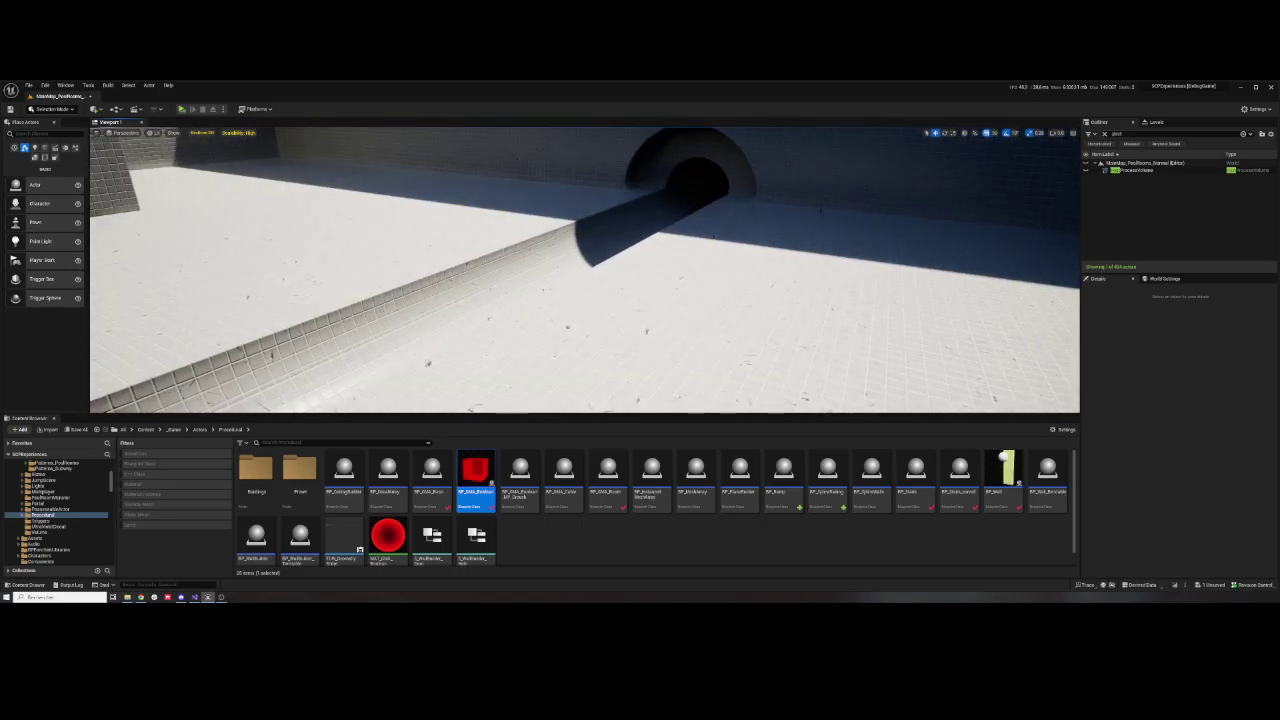
left_click(256, 540)
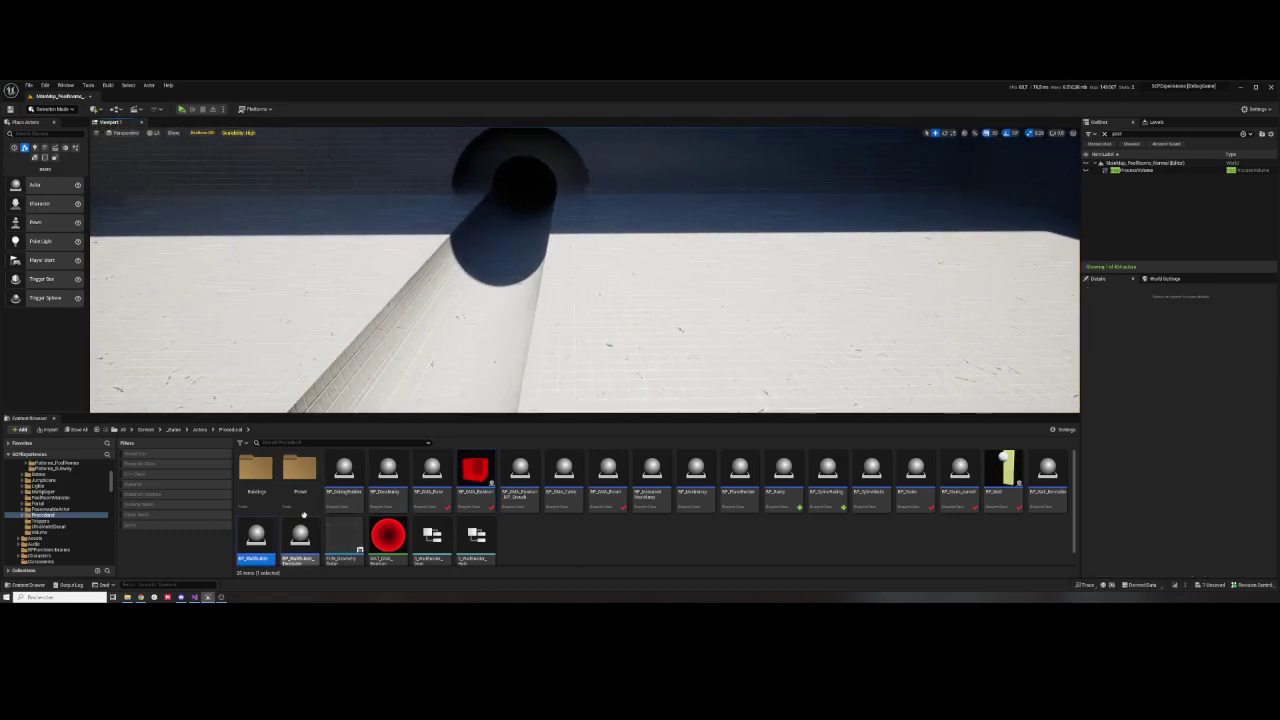
- Move a copy of the floor slab across the floor beside the tunnel
left_click(638, 266)
right_click_drag(638, 266, 638, 266)
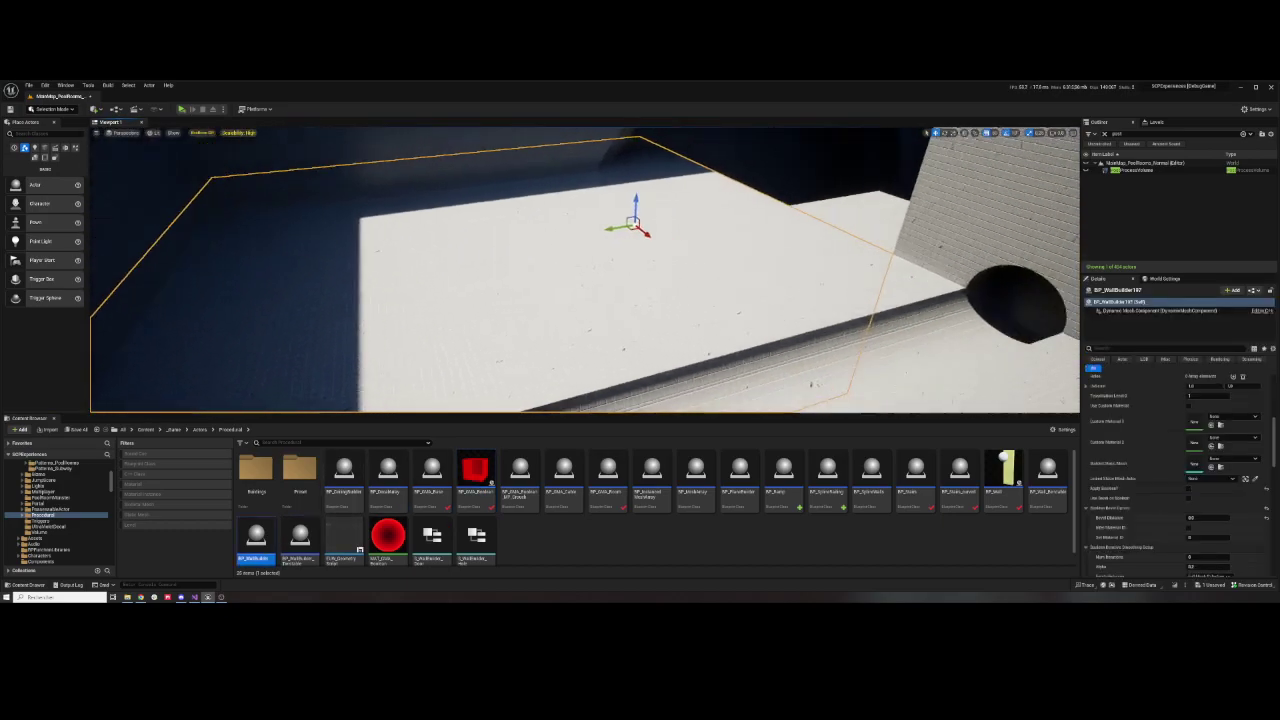
left_click_drag(604, 228, 870, 385, "alt")
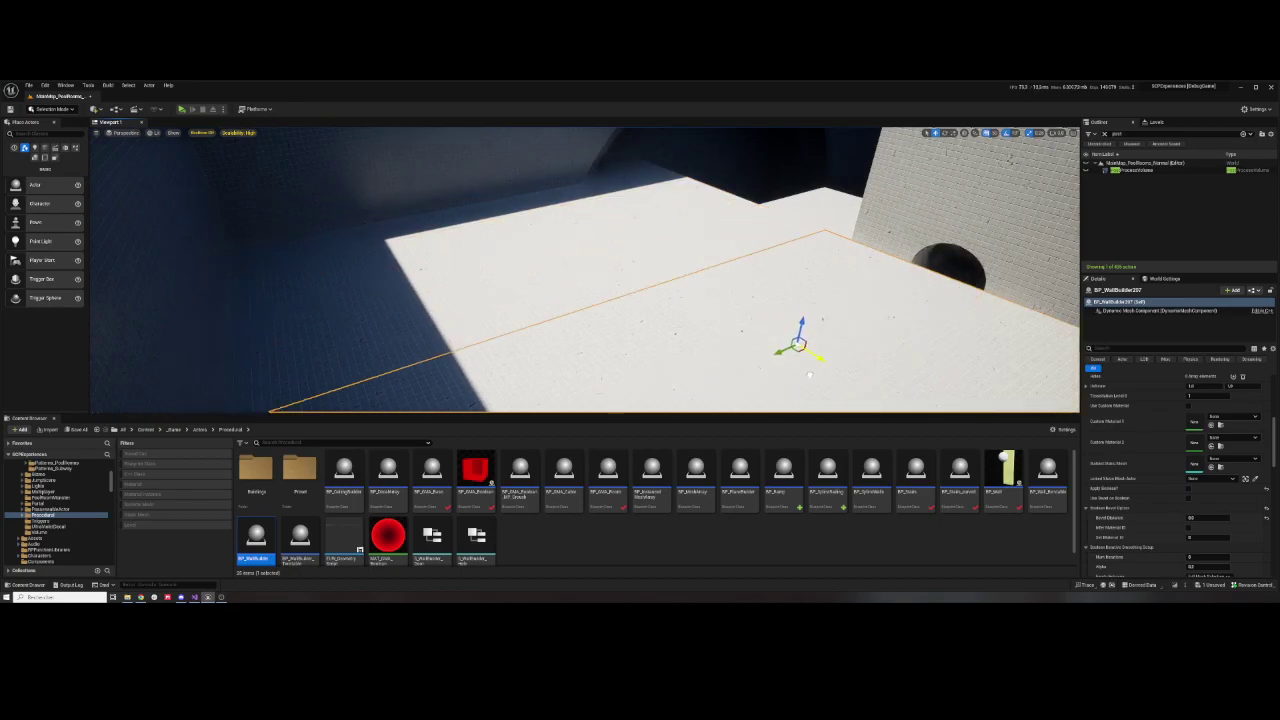
right_click_drag(436, 340, 436, 340)
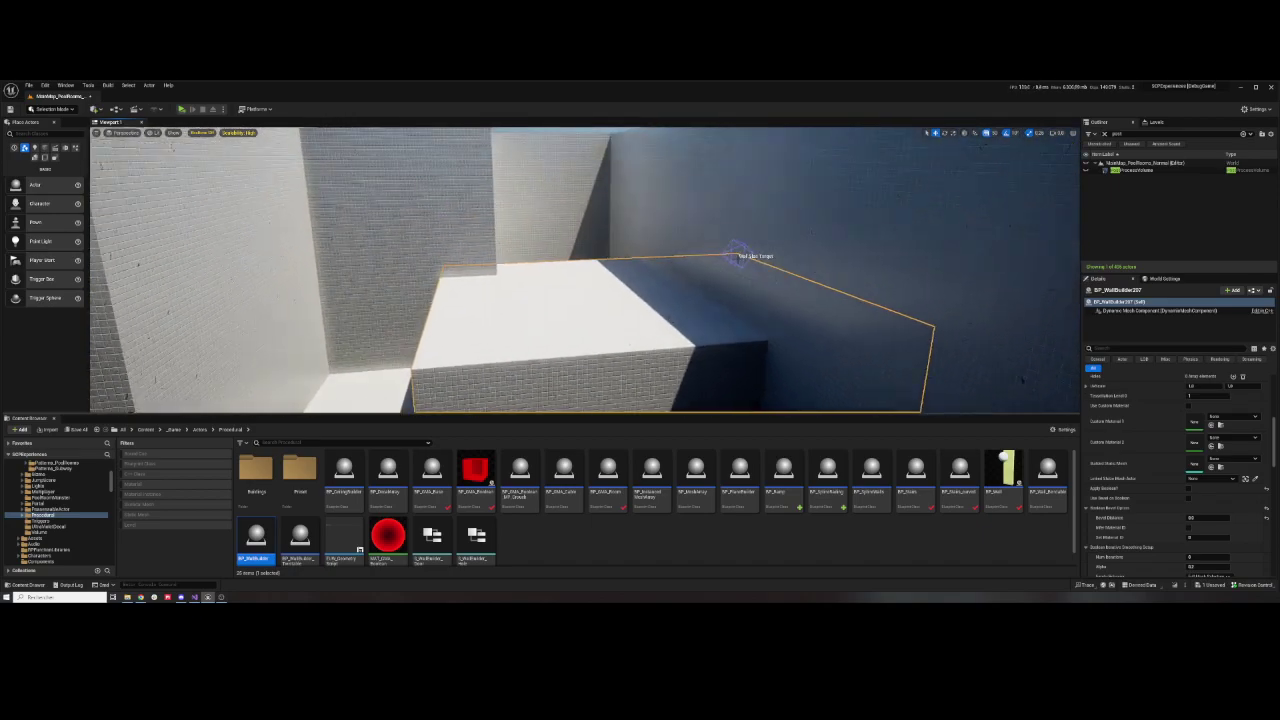
right_click_drag(582, 314, 582, 314)
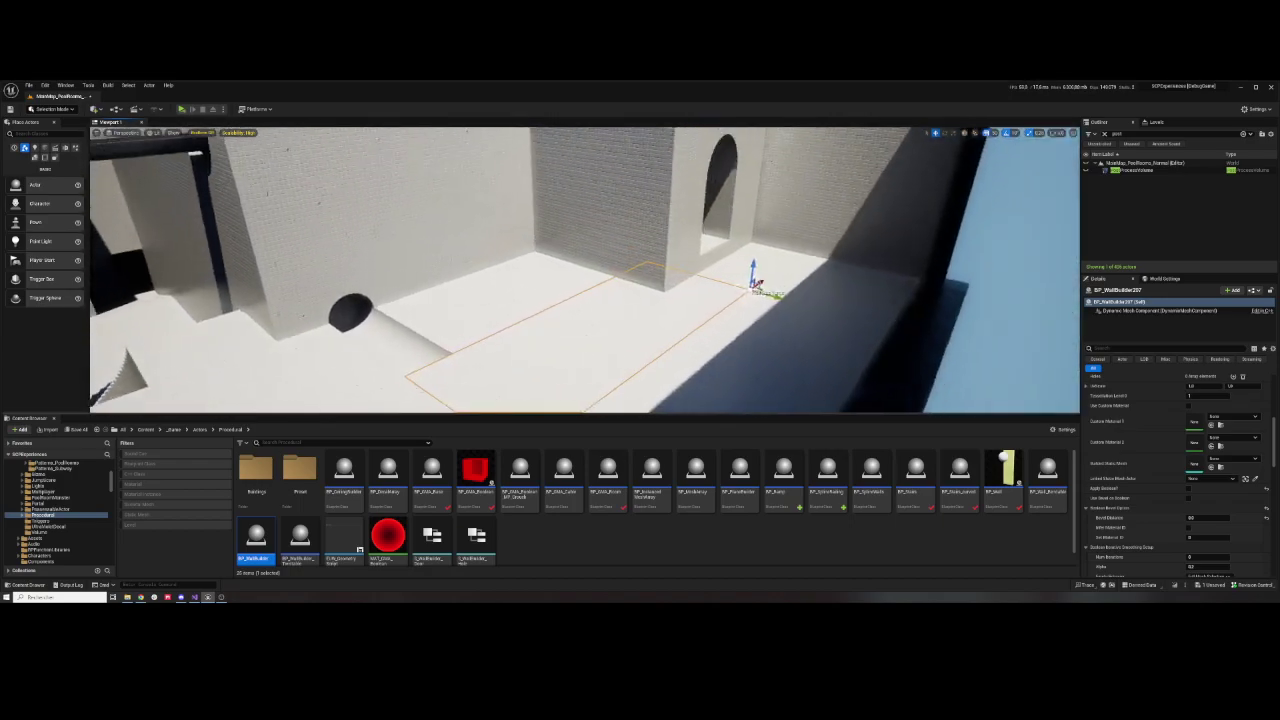
- Raise the slab and shrink it along Y into a short block
left_click_drag(748, 247, 750, 227)
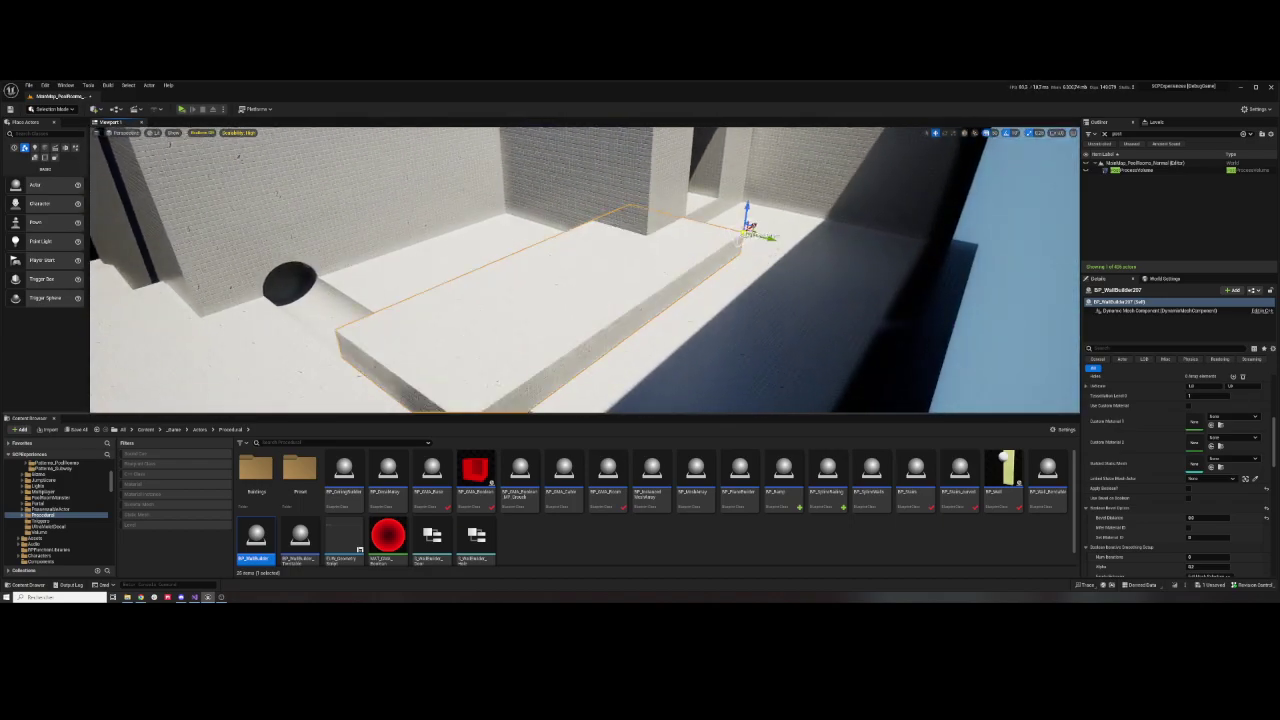
right_click_drag(750, 227, 608, 296)
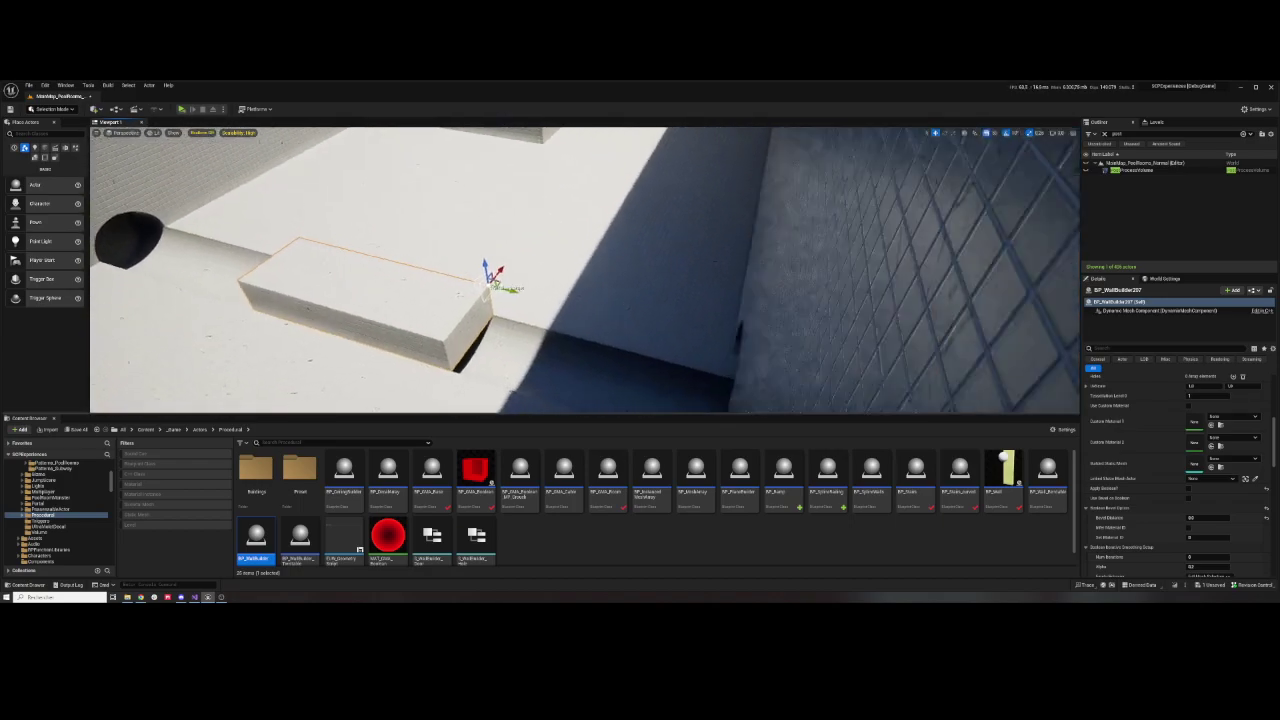
left_click_drag(588, 252, 405, 283)
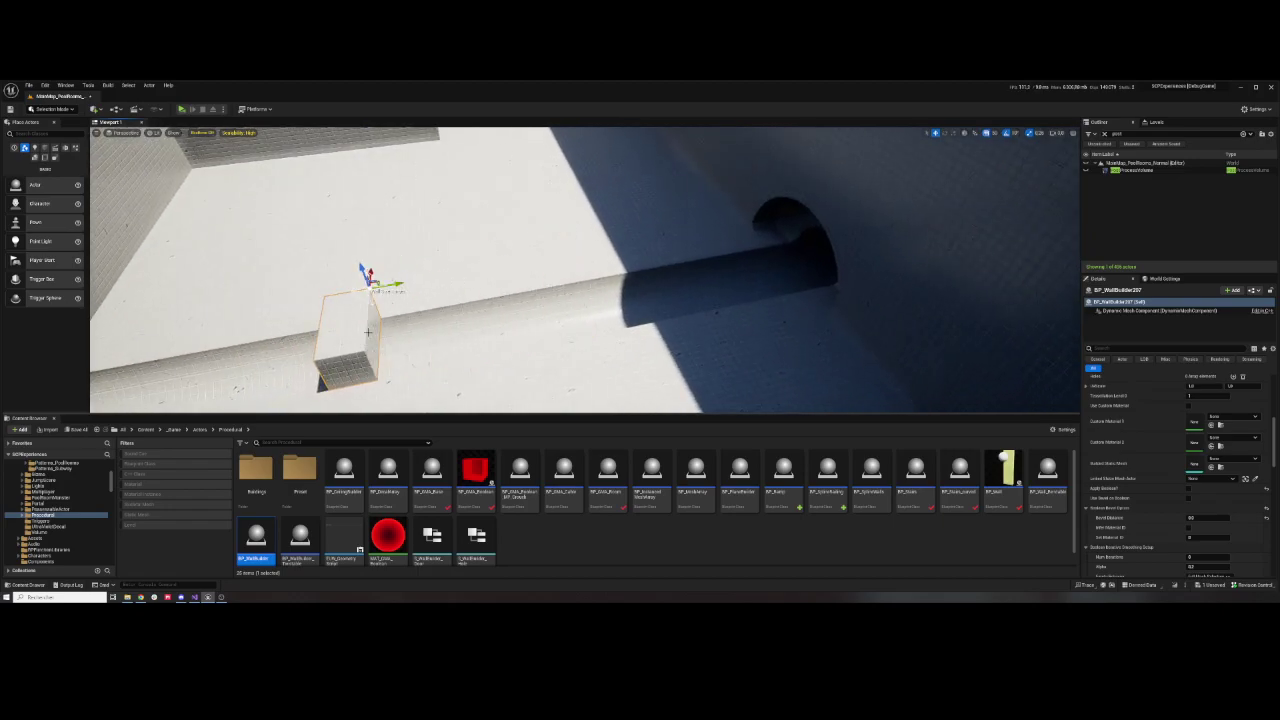
mouse_move(608, 296)
right_mouse_down()
mouse_move(560, 320)
mouse_move(520, 300)
right_mouse_up()
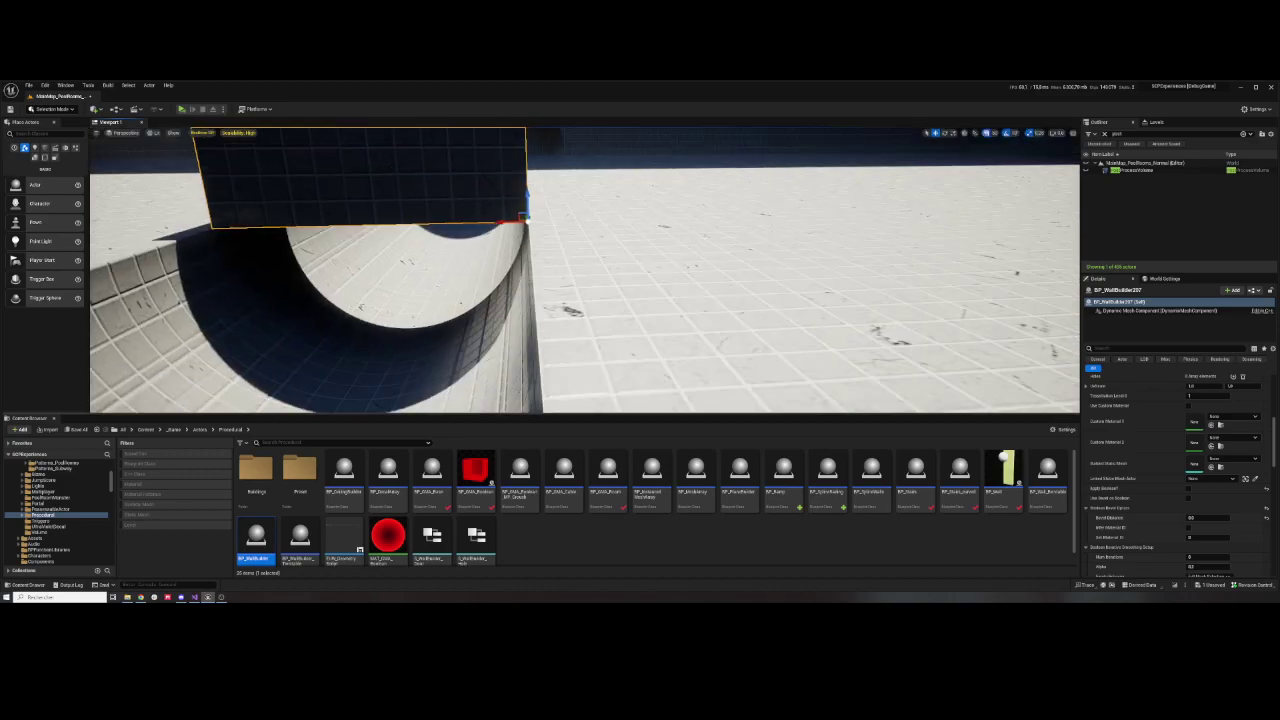
- Change the grid snap increment and sink the slab into the trench so only its top spans across
left_click_drag(603, 319, 601, 360)
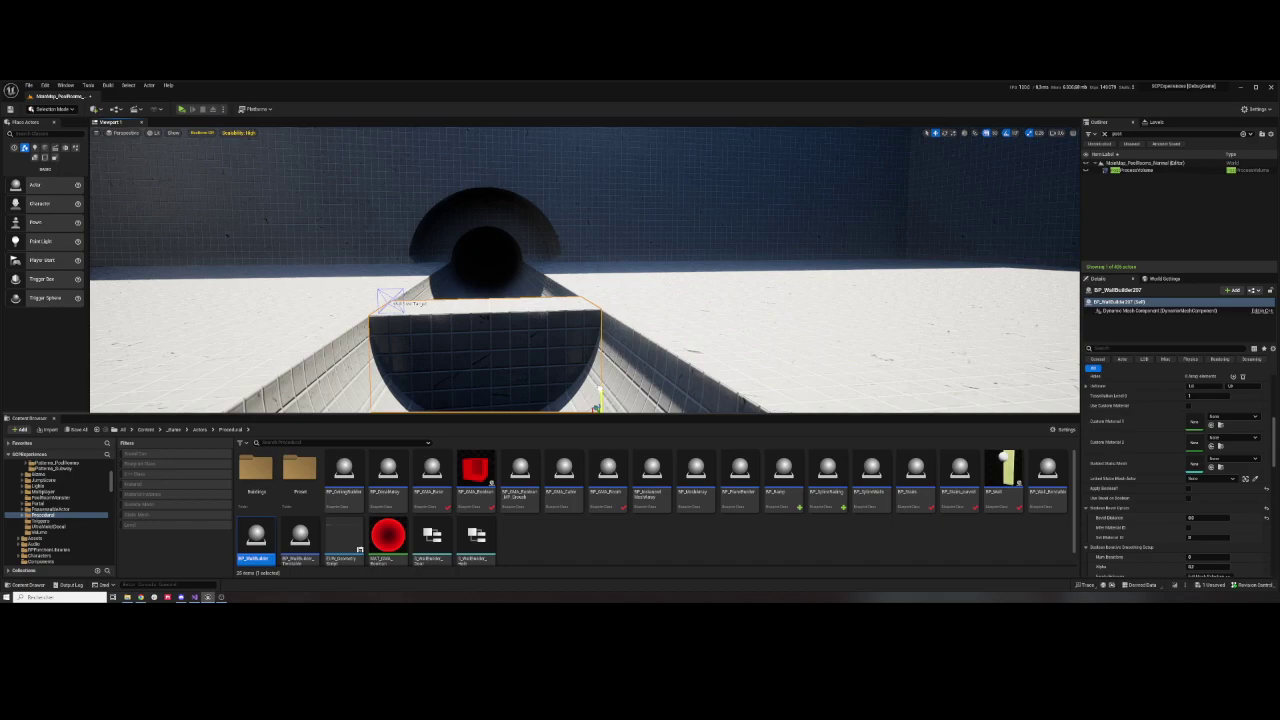
right_click_drag(598, 404, 560, 400)
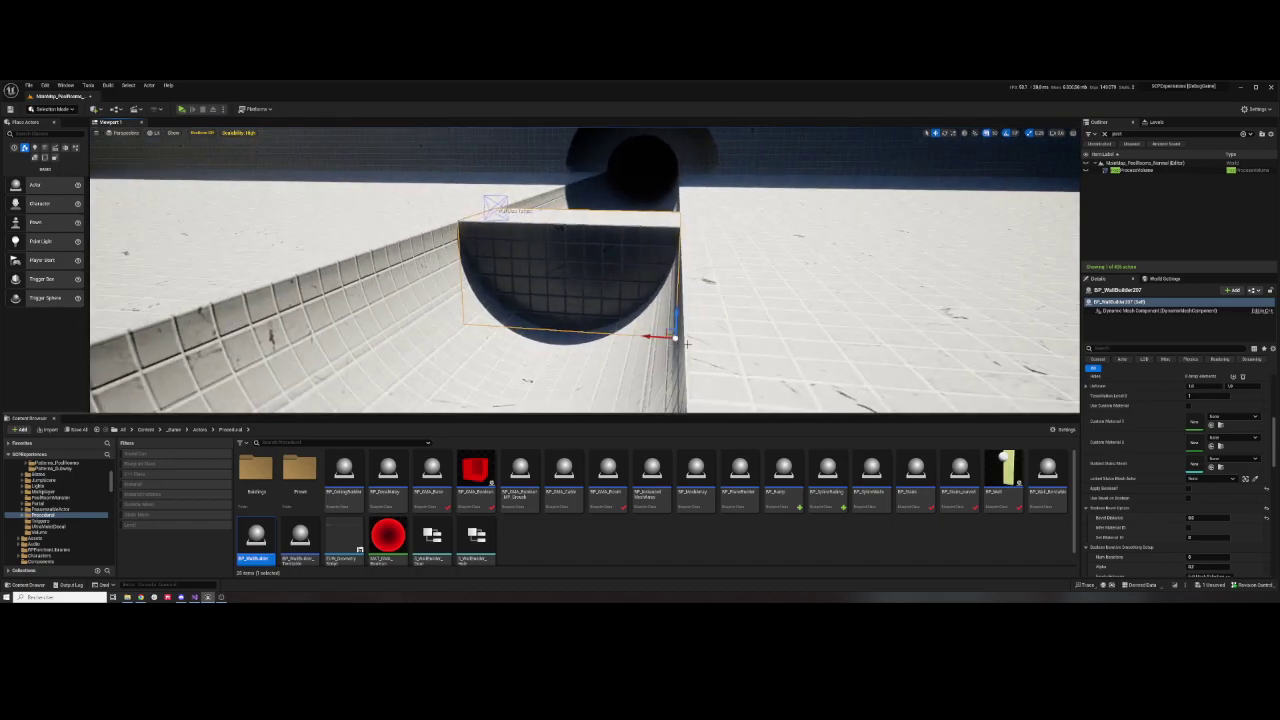
left_click(995, 135)
left_click(1000, 173)
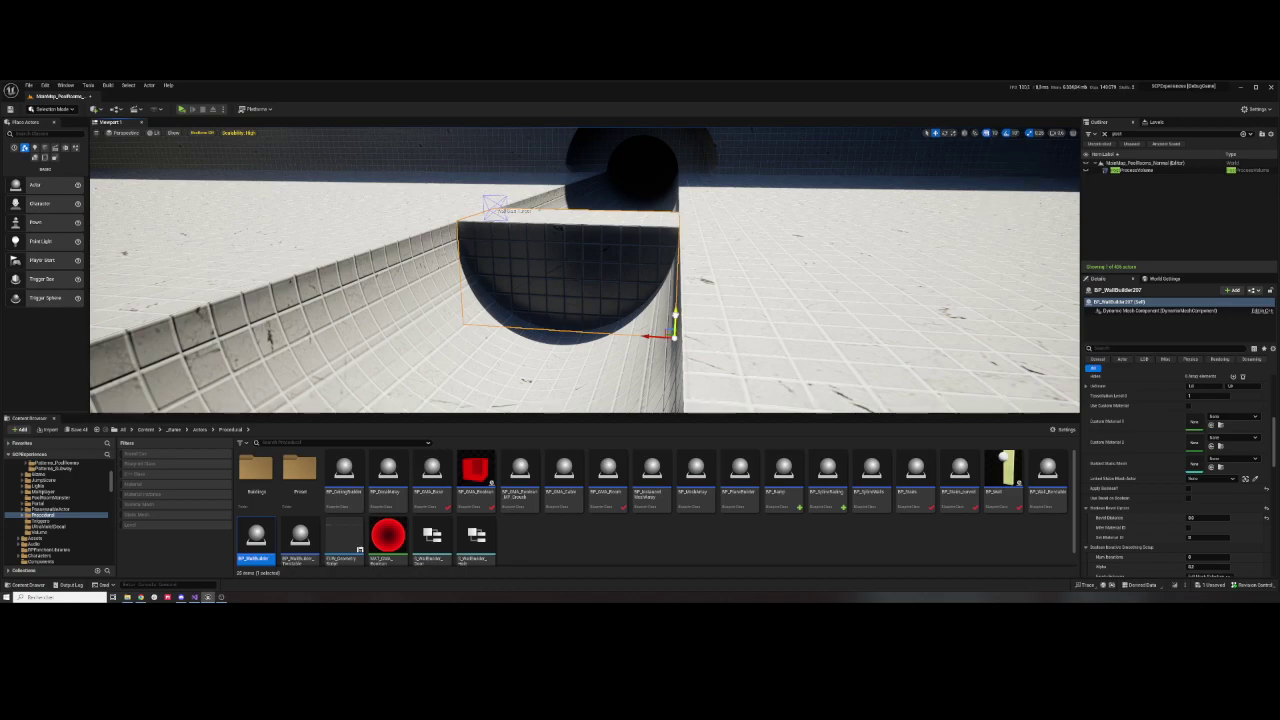
left_click_drag(675, 313, 676, 243)
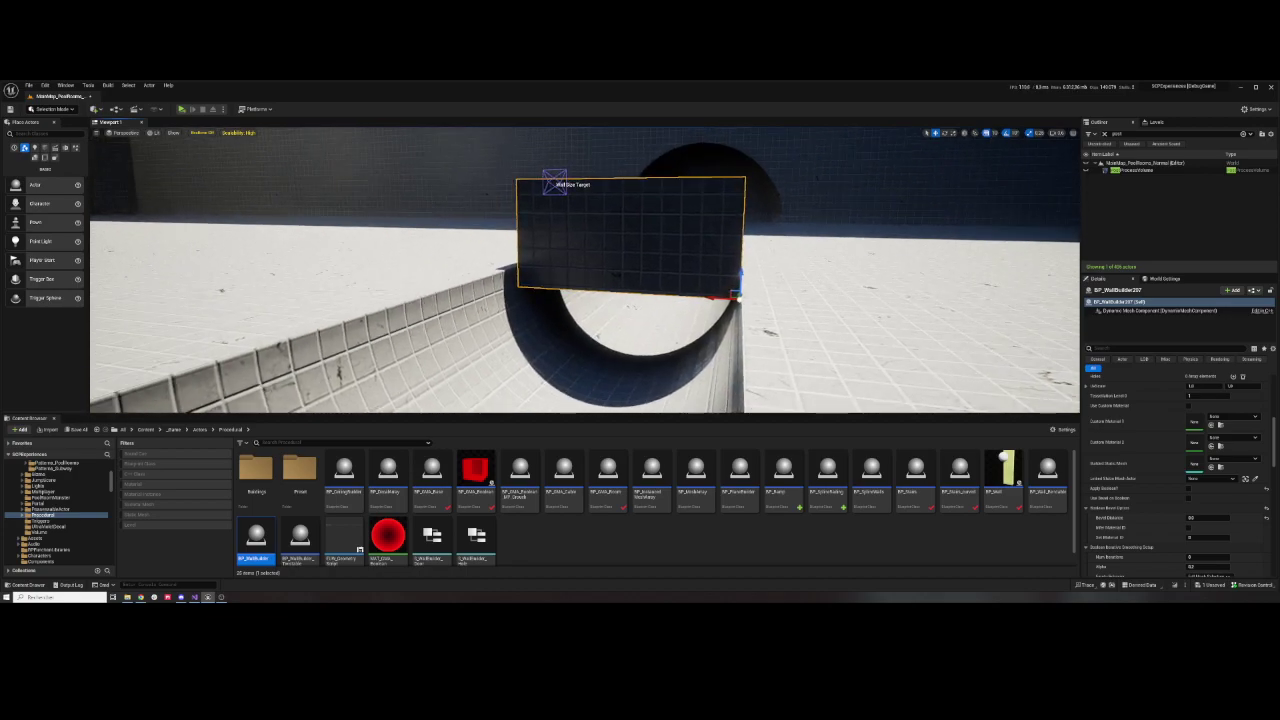
left_click_drag(554, 160, 556, 245)
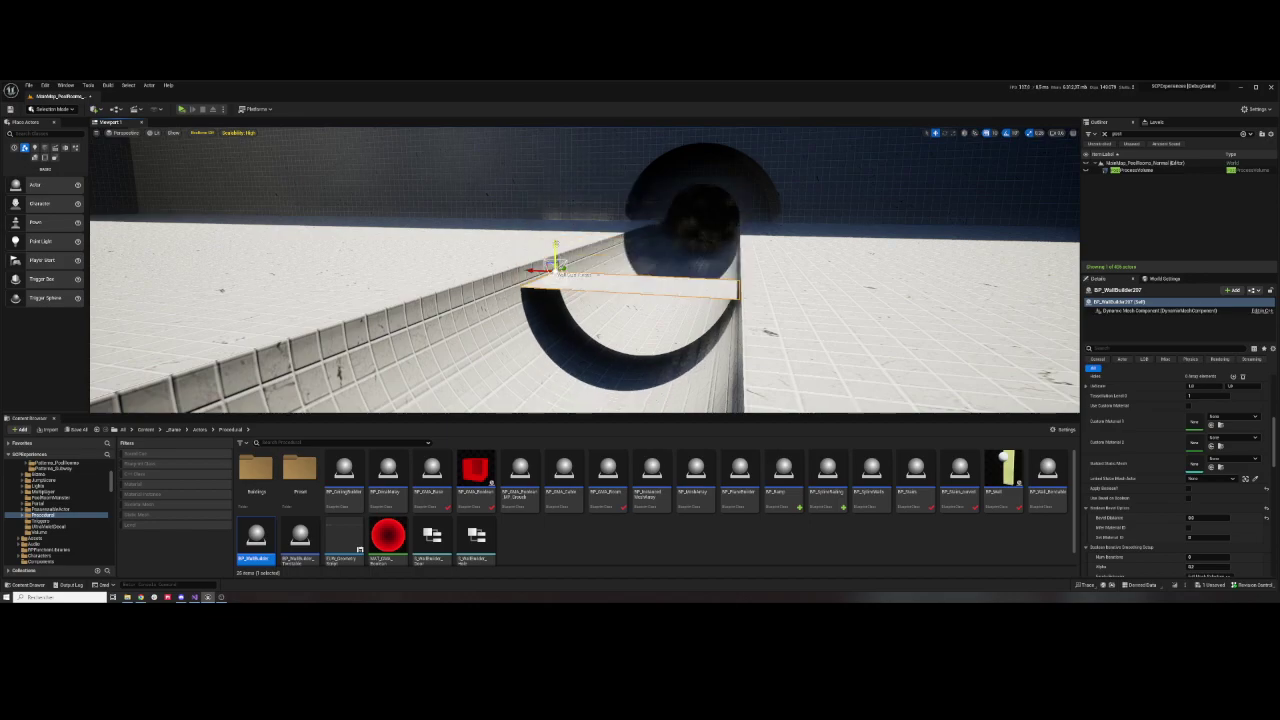
- Set grid snap to 25 and slide the wall cutter left along the trench
right_click_drag(585, 270, 700, 270)
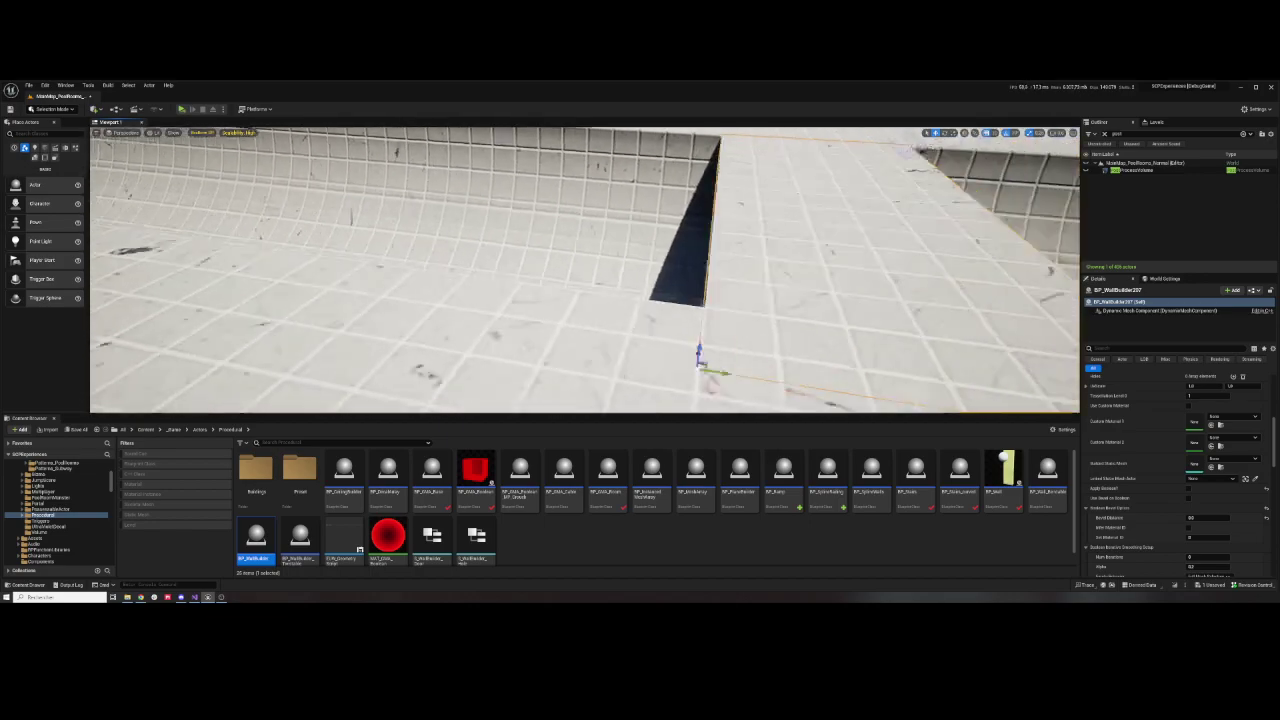
left_click(996, 132)
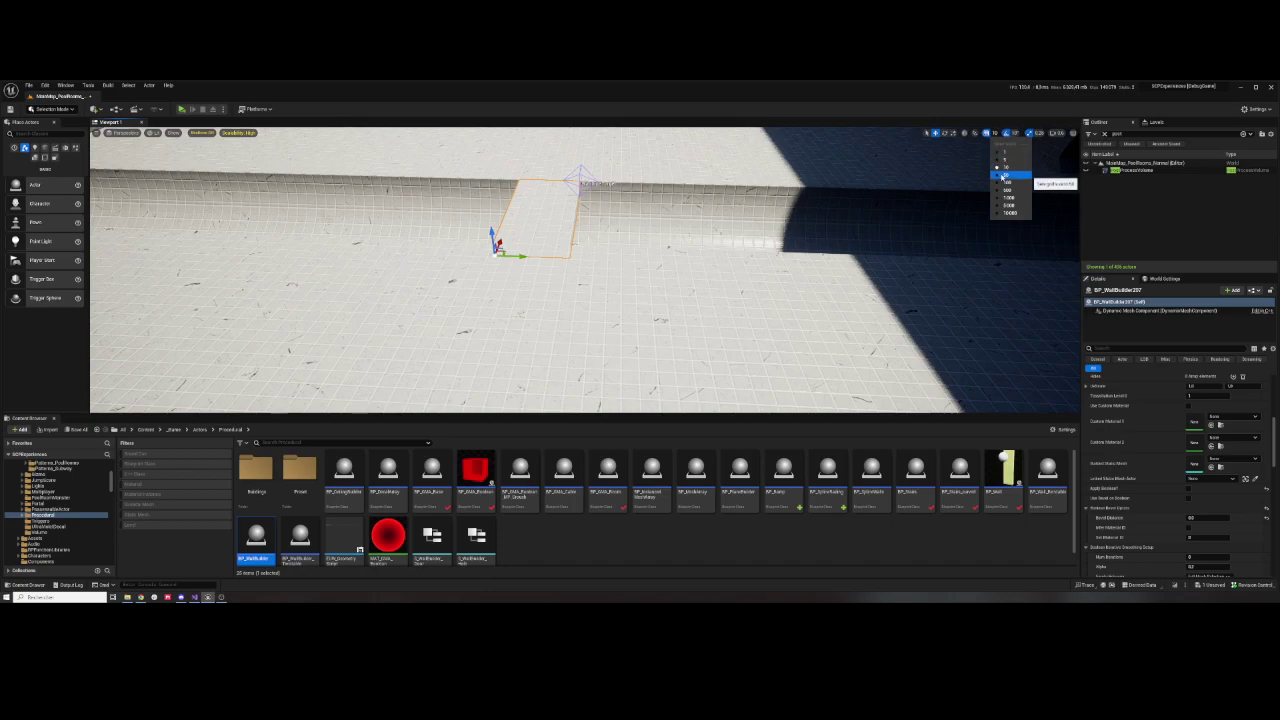
left_click(1000, 175)
right_click_drag(600, 270, 680, 260)
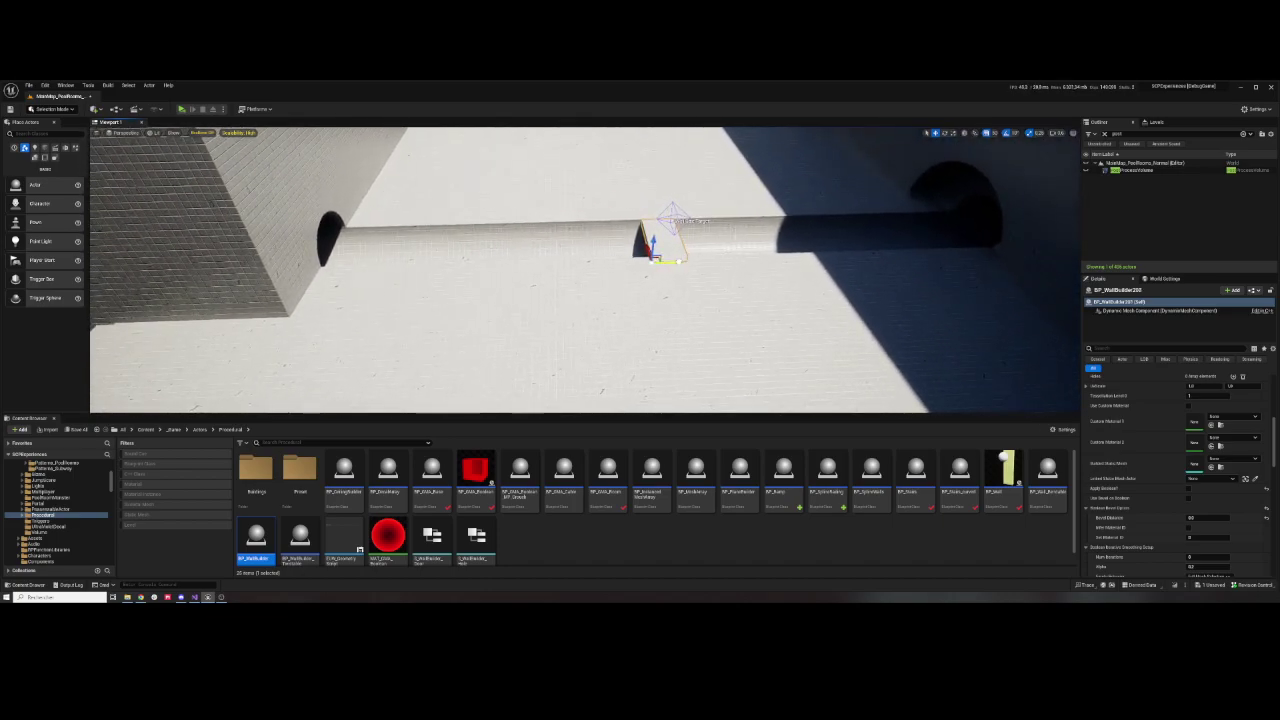
mouse_move(678, 262)
left_mouse_down()
mouse_move(484, 263)
mouse_move(884, 265)
left_mouse_up()
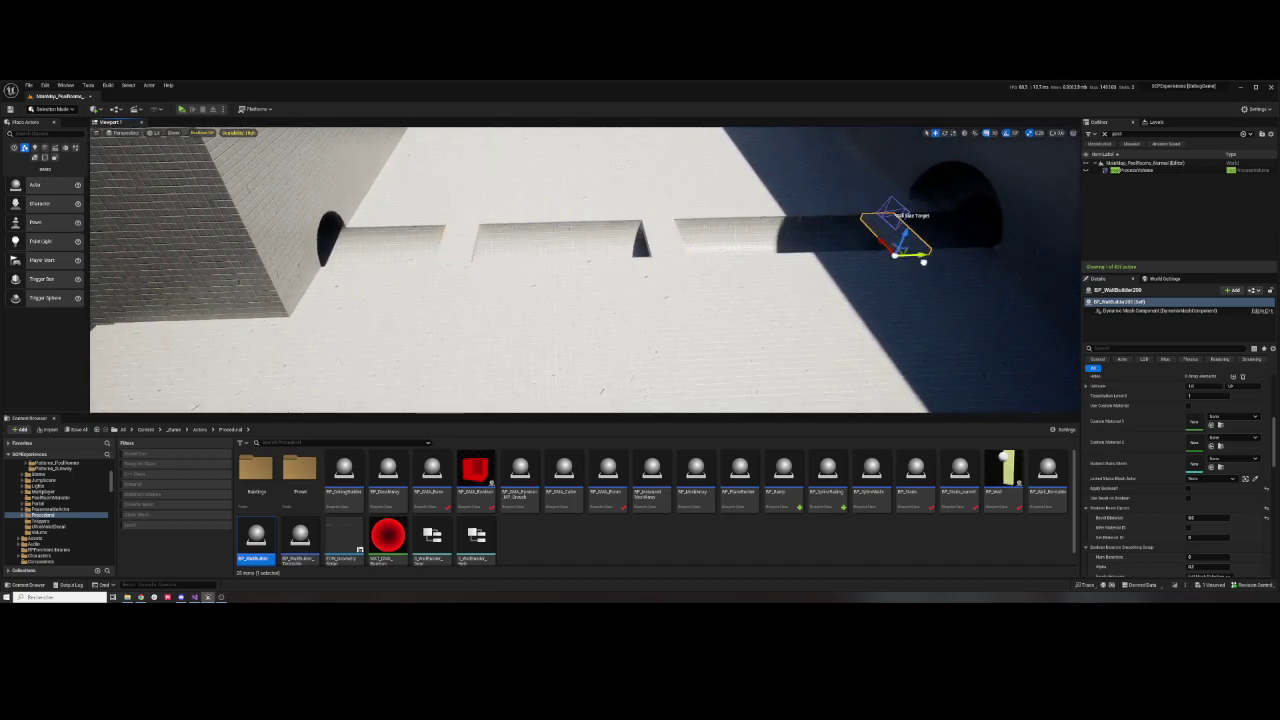
- Drag a new BP_GMA_Boolean cutter from the Content Browser into the walled room
key("Escape")
mouse_move(585, 270)
right_mouse_down()
mouse_move(620, 265)
mouse_move(590, 268)
right_mouse_up()
left_click_drag(475, 470, 605, 368)
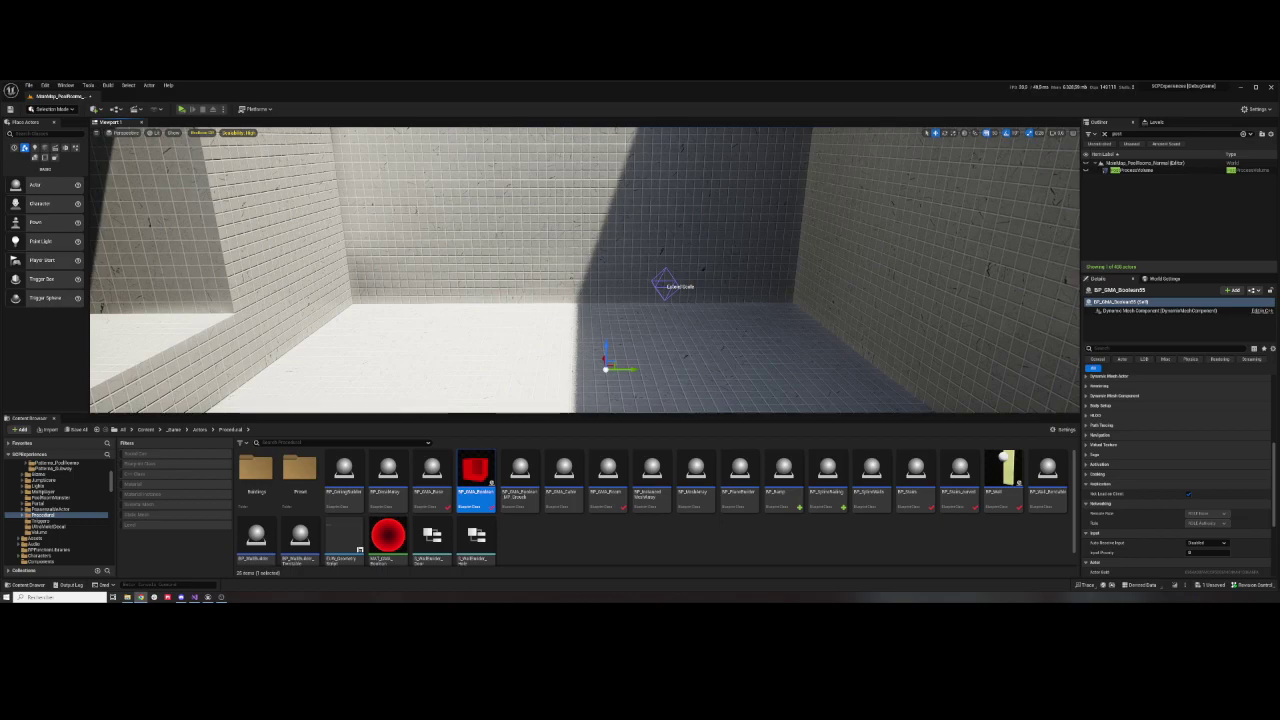
- Scroll the new Boolean's Details to Shape and expand the Triangle settings
right_click_drag(829, 265, 829, 265)
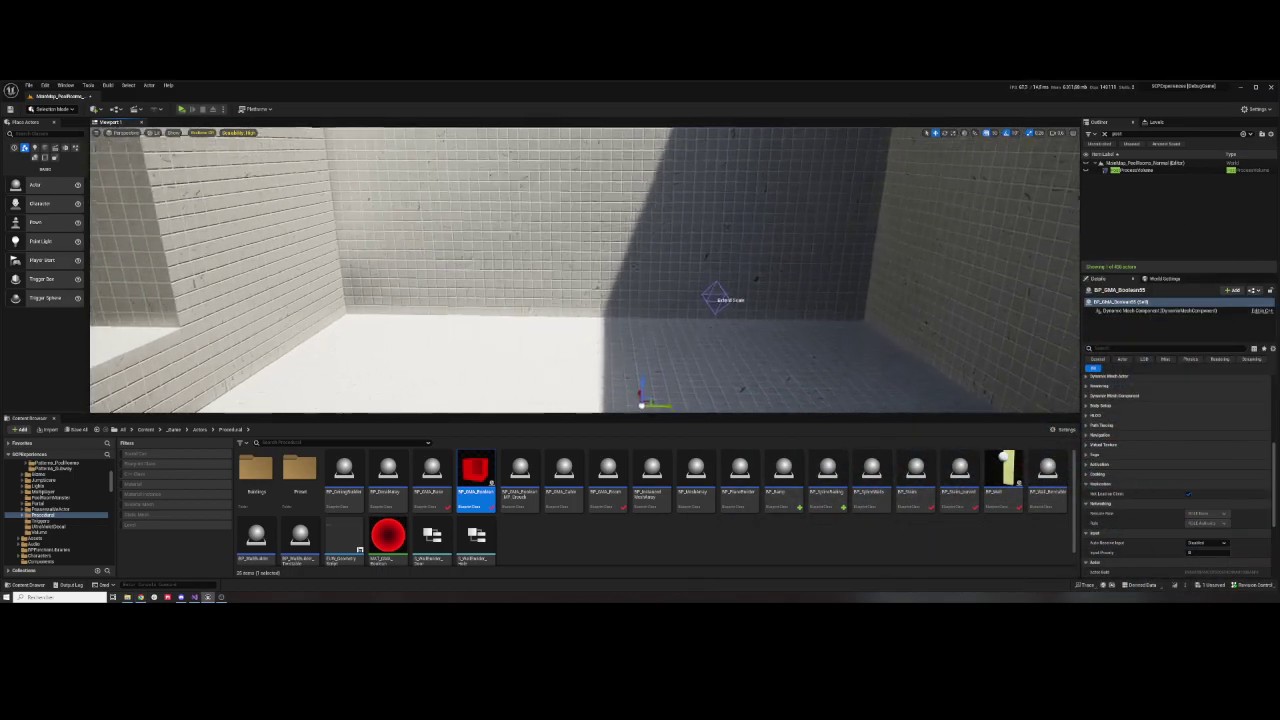
right_click_drag(585, 270, 585, 270)
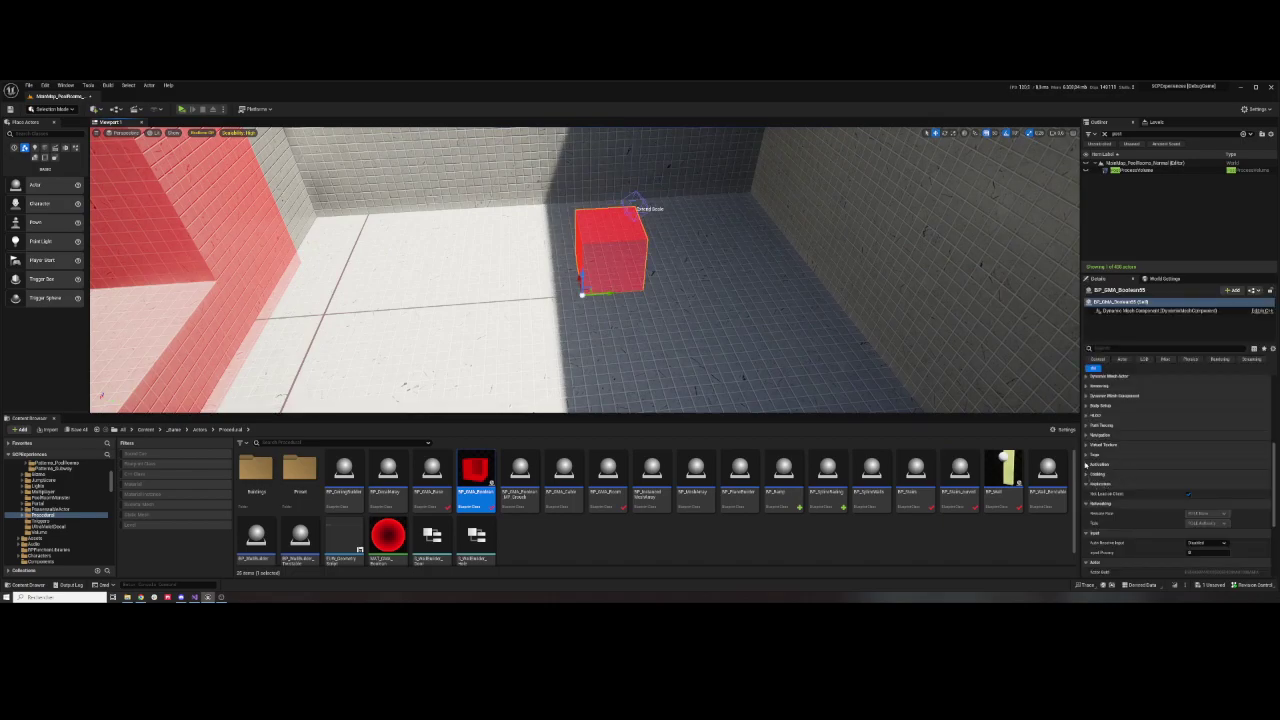
scroll(1086, 437, "up", 1)
scroll(1090, 440, "up", 1)
scroll(1107, 446, "up", 1)
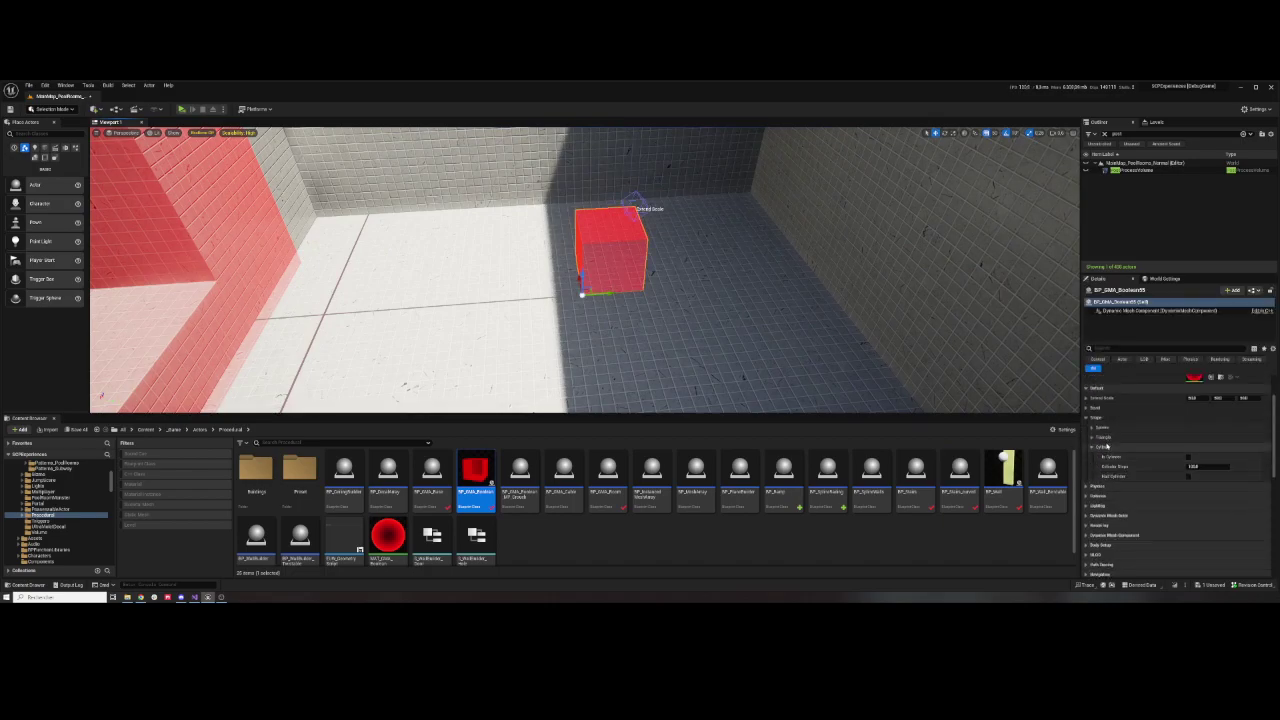
left_click(1093, 437)
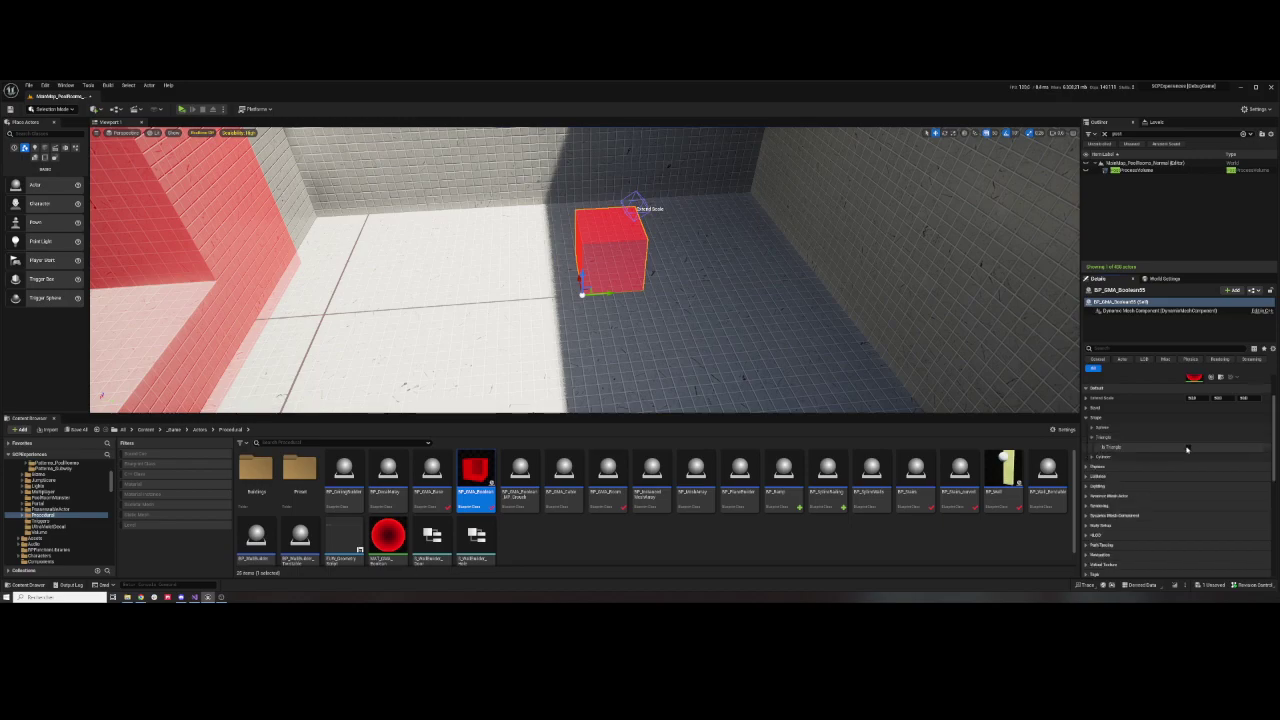
- Tick Is Triangle, then rotate and stretch the wedge along the room's back wall
left_click(1189, 448)
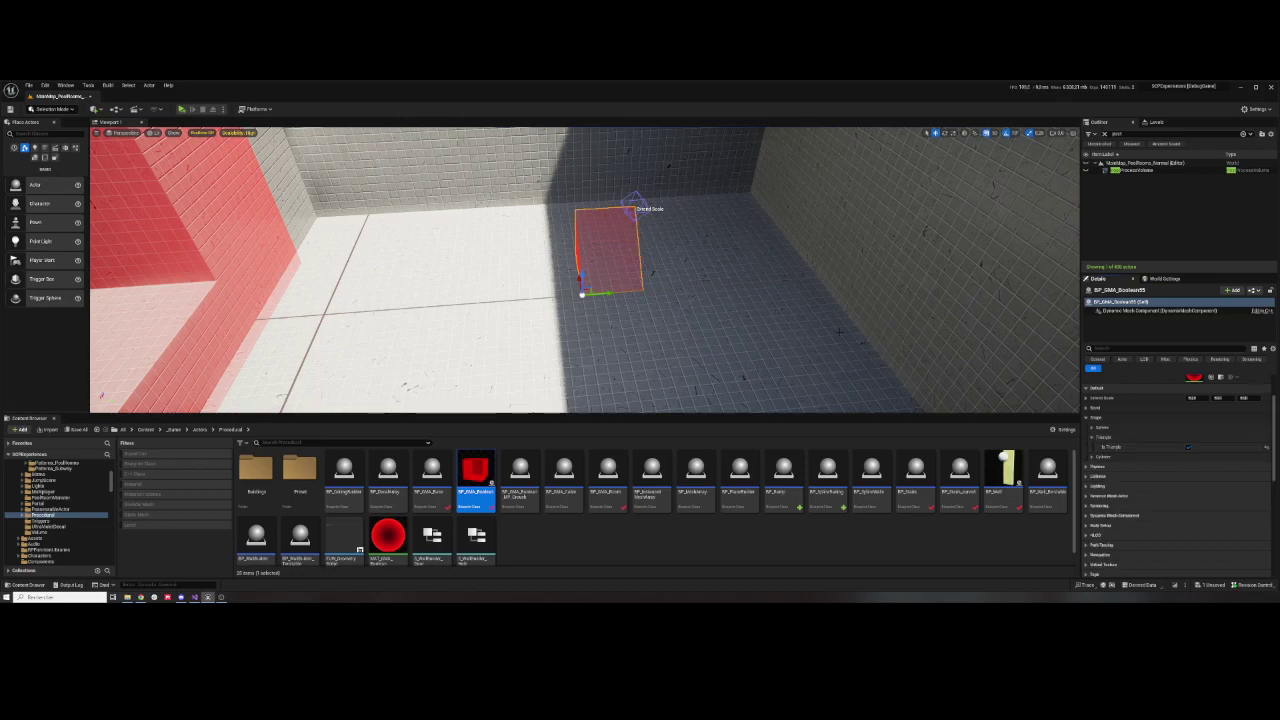
right_click_drag(600, 270, 540, 280)
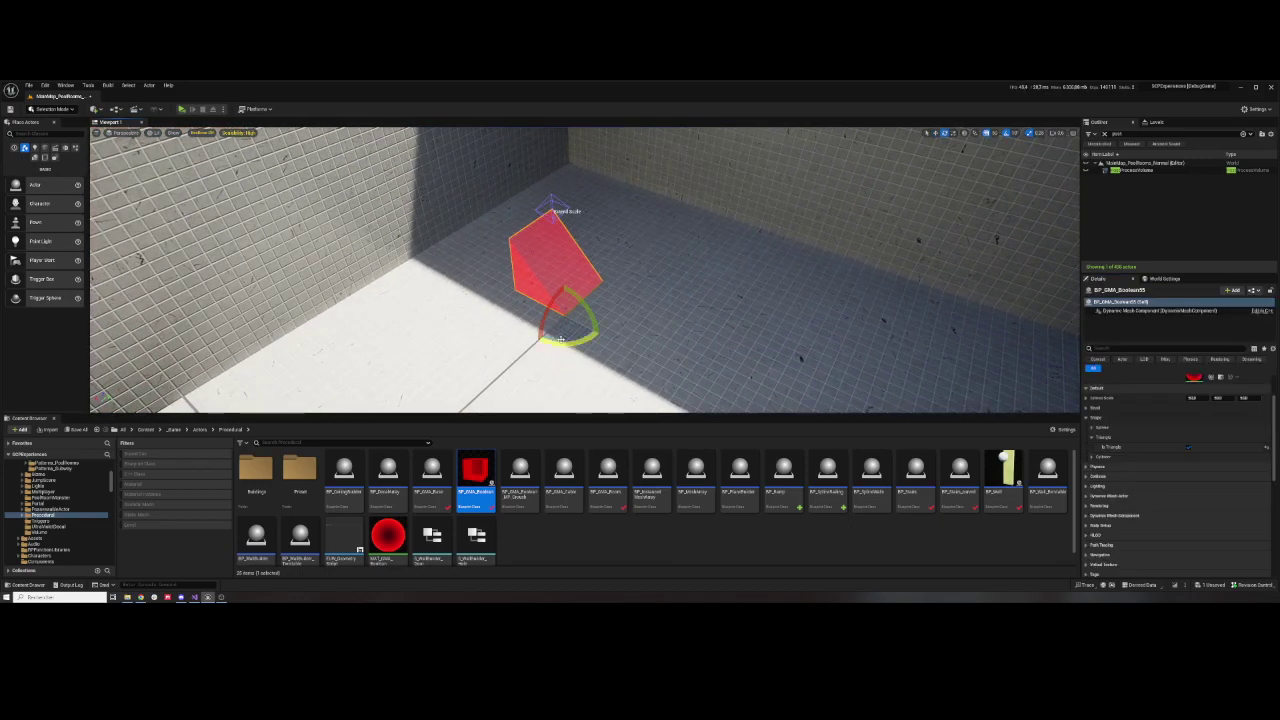
left_click_drag(560, 340, 528, 350)
mouse_move(565, 315)
right_mouse_down()
mouse_move(628, 310)
mouse_move(570, 290)
right_mouse_up()
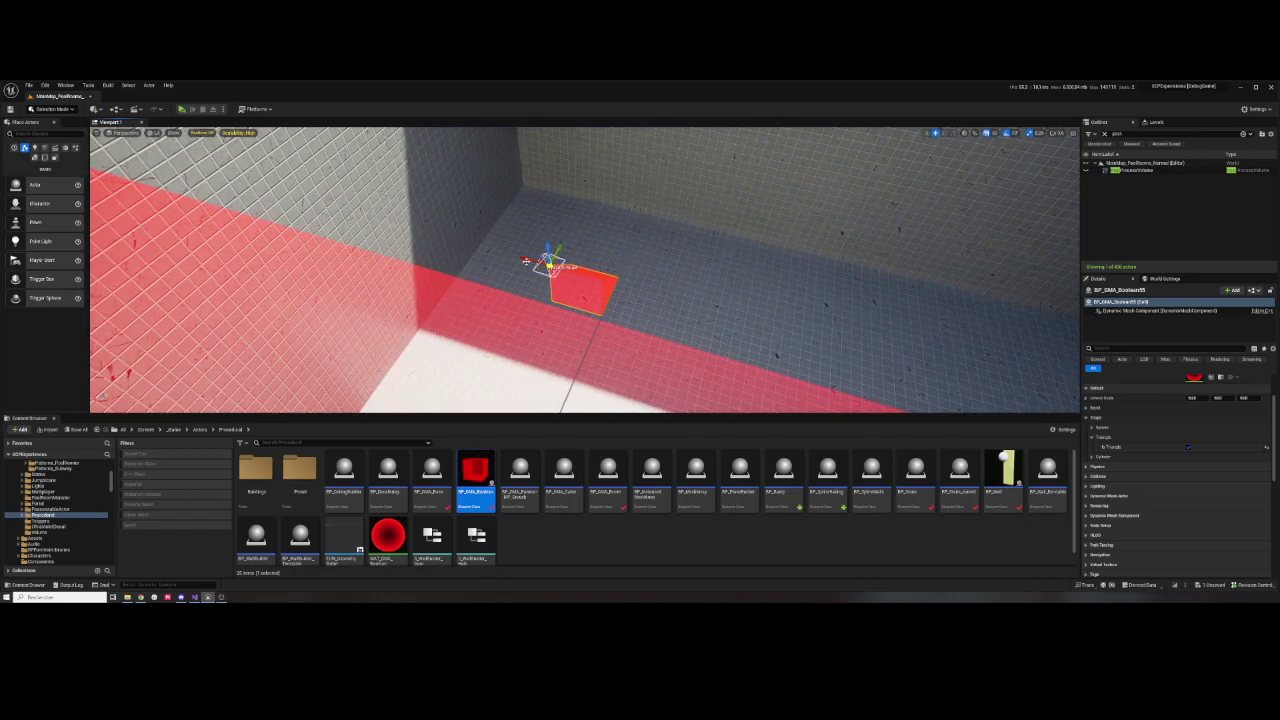
left_click_drag(460, 242, 422, 233)
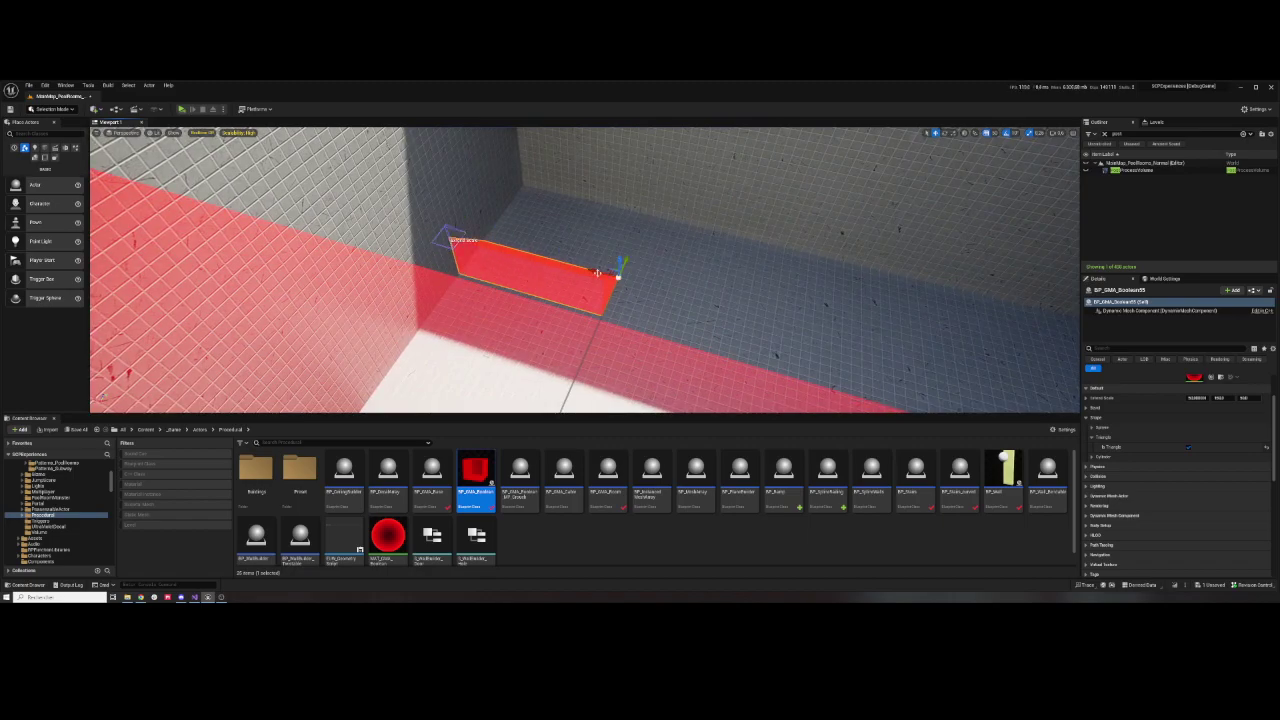
left_click_drag(597, 272, 523, 243)
right_click_drag(523, 243, 592, 300)
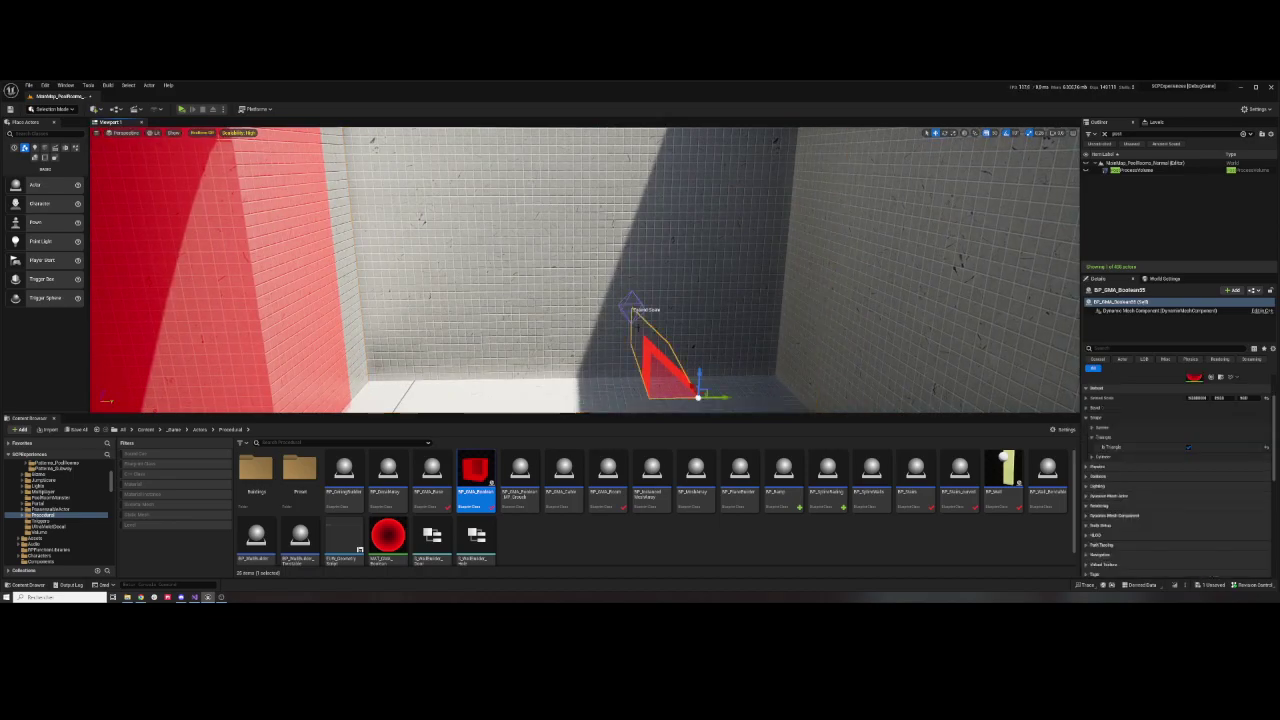
- Pull the triangle's top vertex up into a tall wedge, slide it left, and adjust its tilt
left_click(632, 305)
left_click_drag(632, 305, 634, 140)
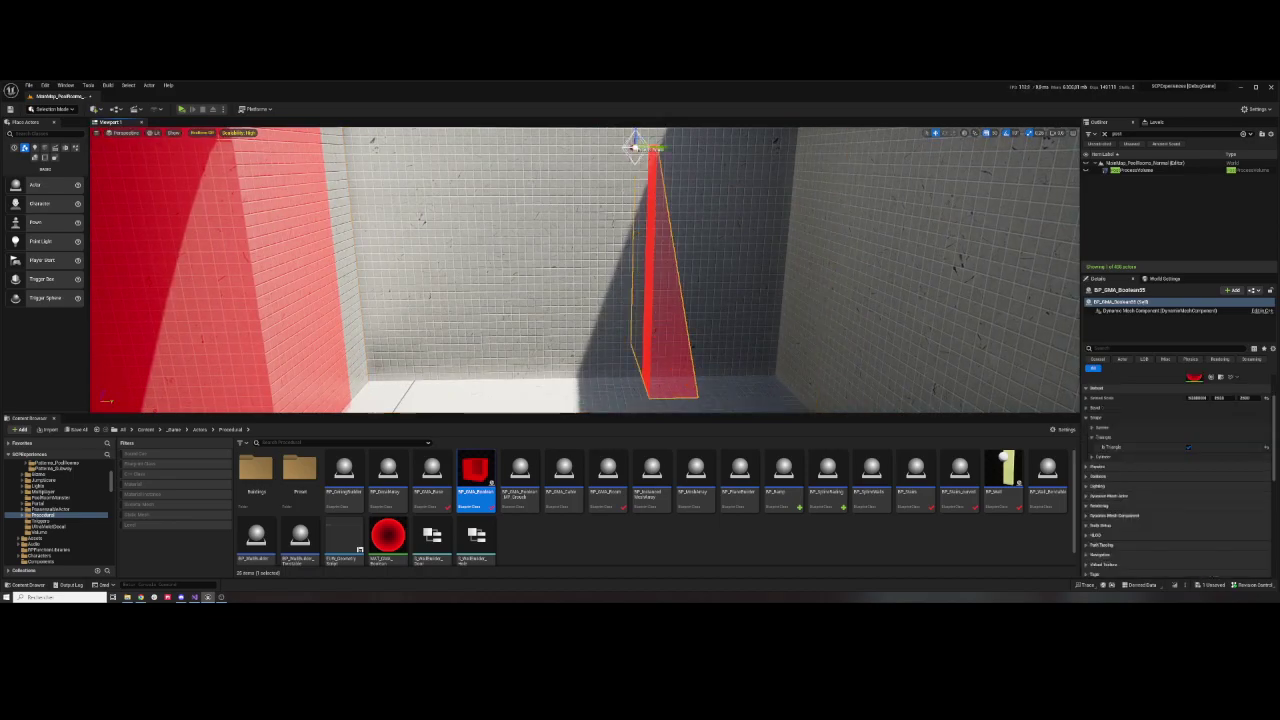
right_click_drag(634, 140, 560, 200)
left_click(640, 300)
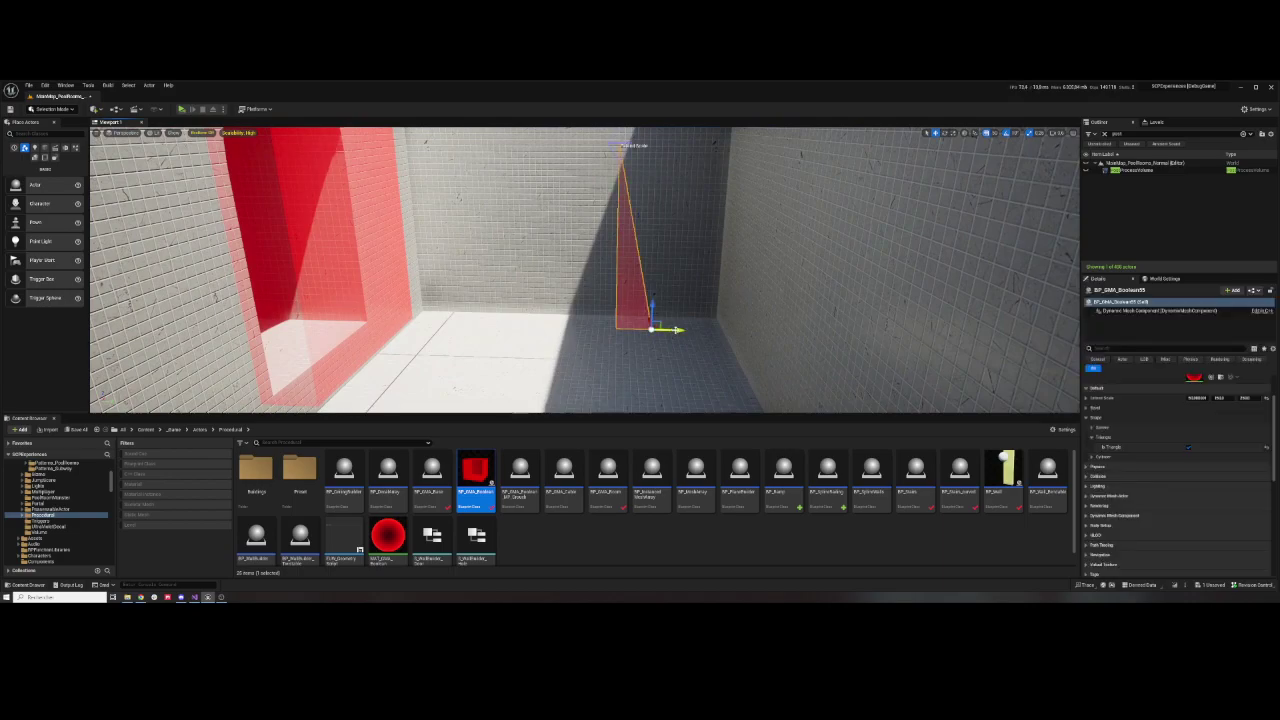
mouse_move(680, 330)
left_mouse_down()
mouse_move(630, 332)
mouse_move(670, 329)
left_mouse_up()
mouse_move(1192, 408)
left_mouse_down()
mouse_move(1215, 408)
mouse_move(1200, 394)
left_mouse_up()
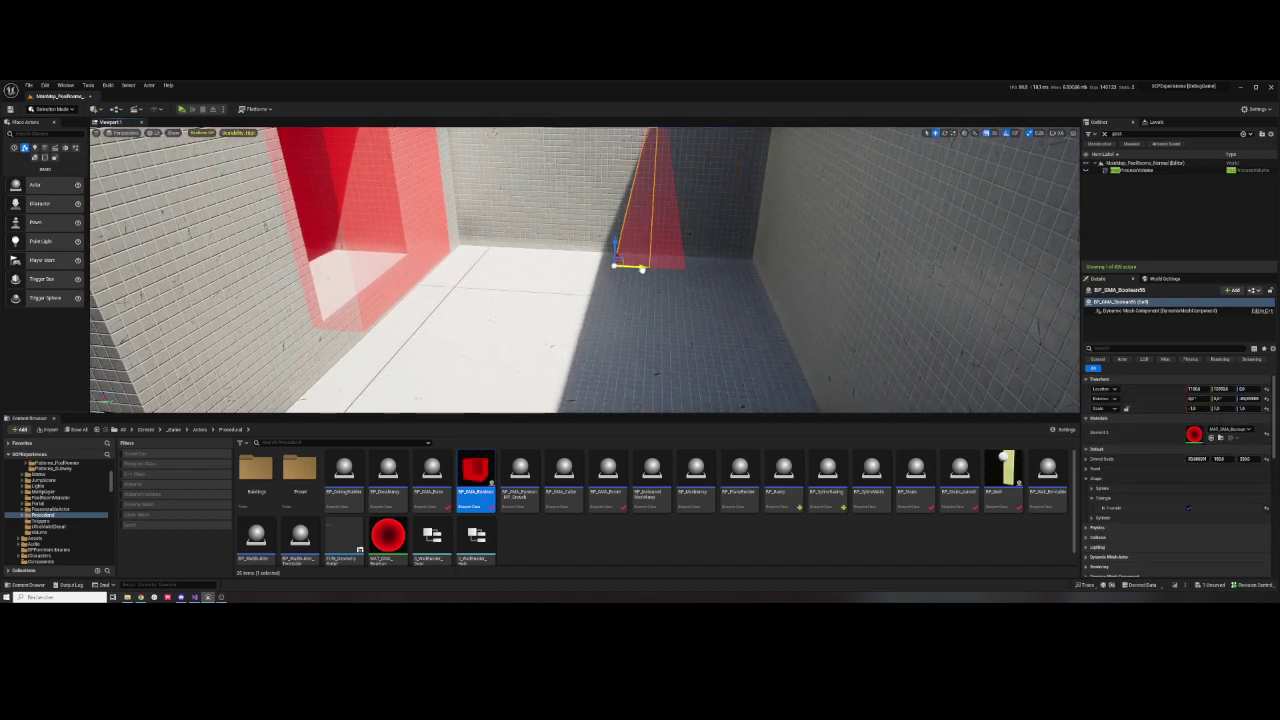
key("ctrl+z")
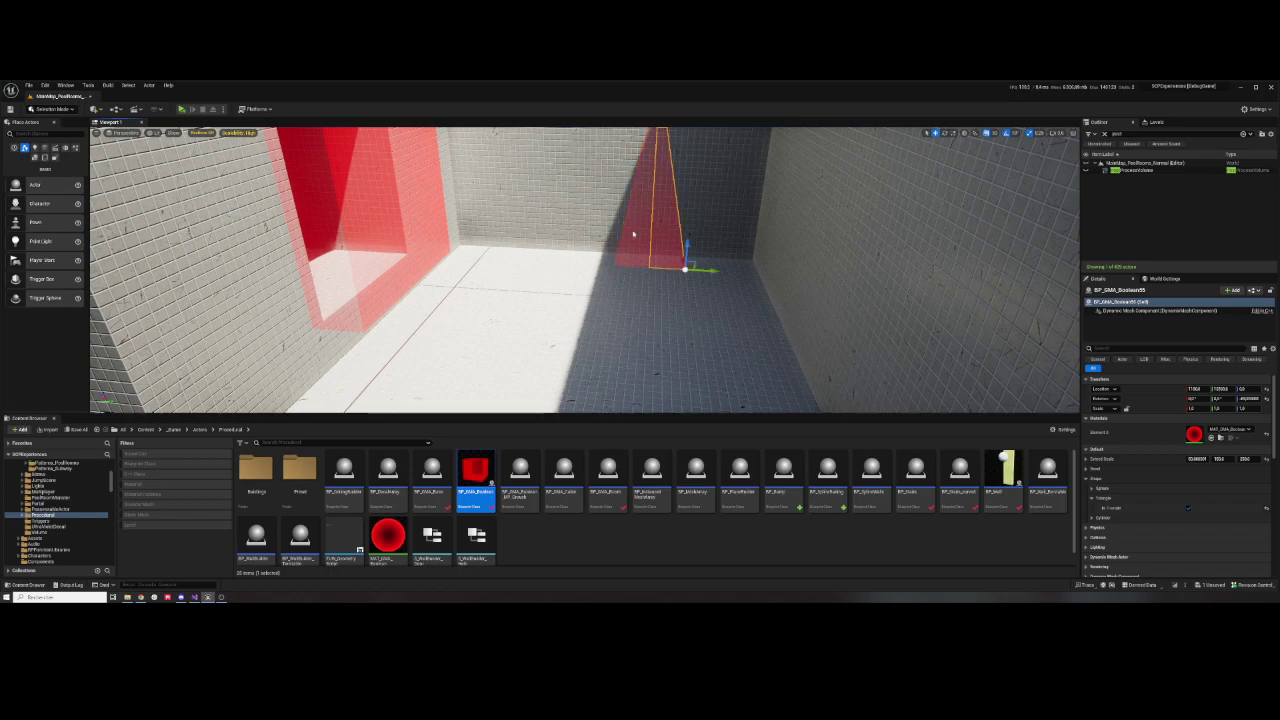
key("ctrl+y")
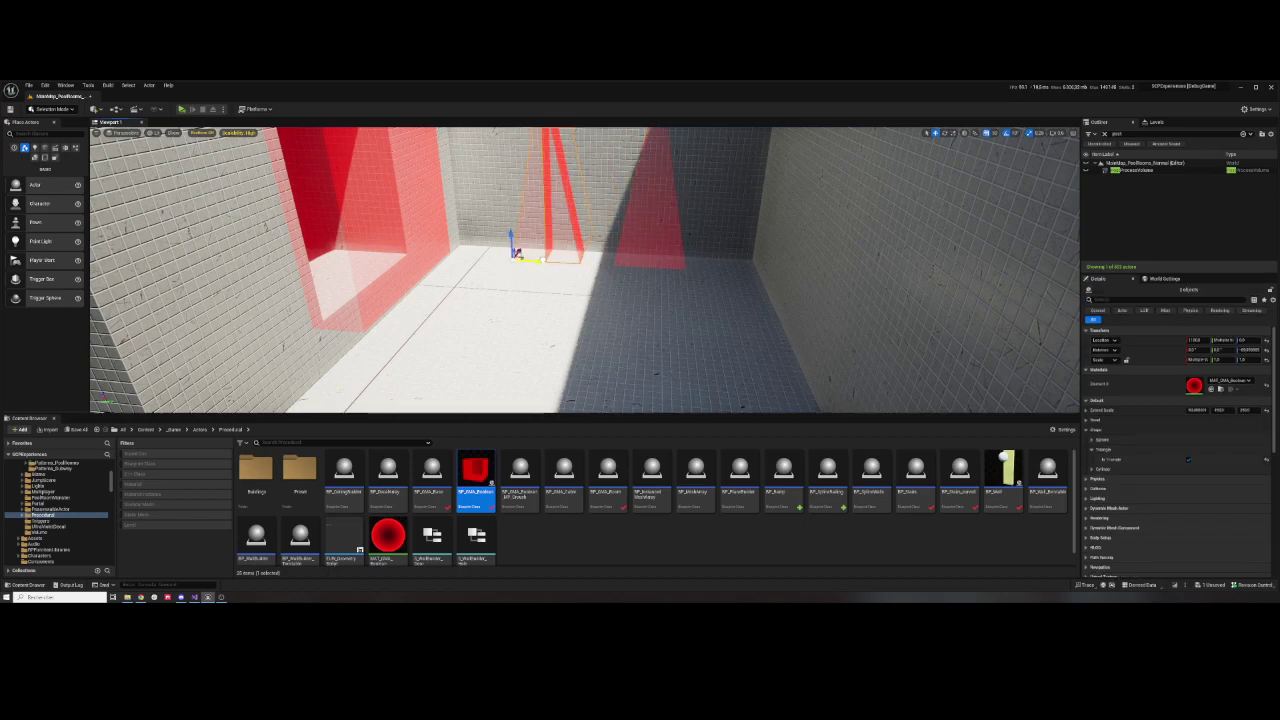
left_click(624, 282)
right_click_drag(585, 250, 585, 300)
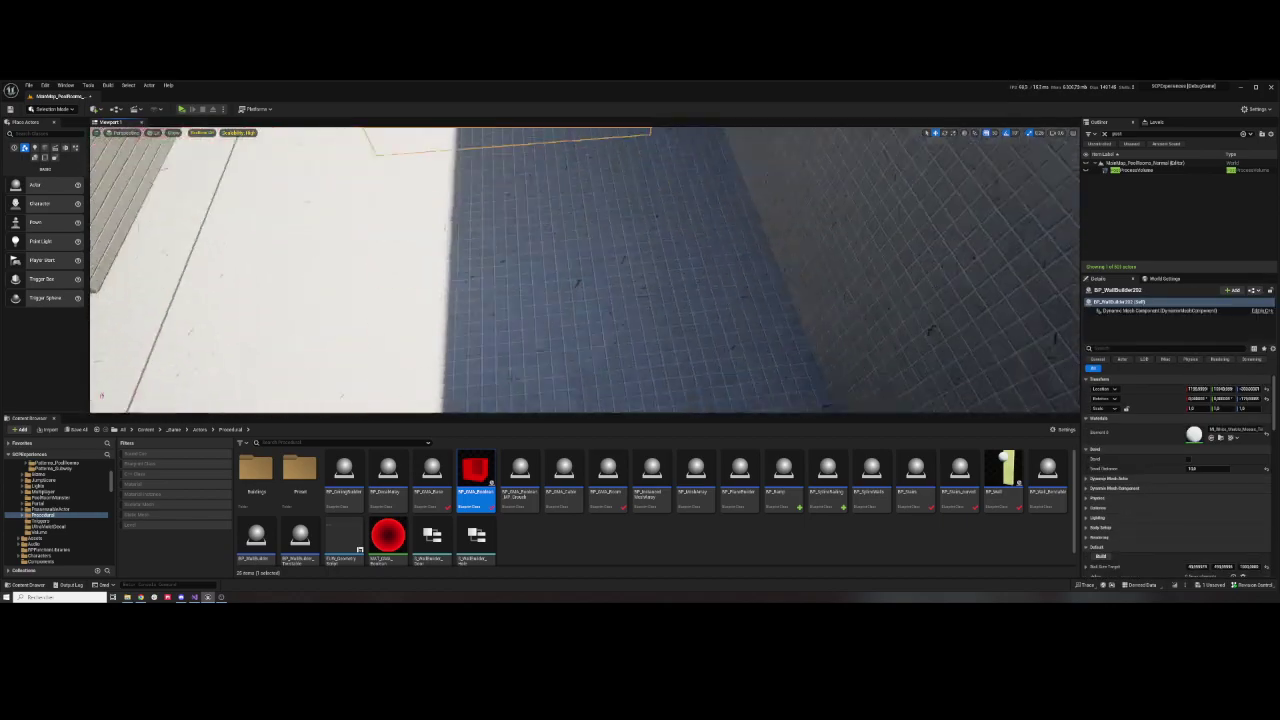
right_click_drag(690, 352, 690, 290)
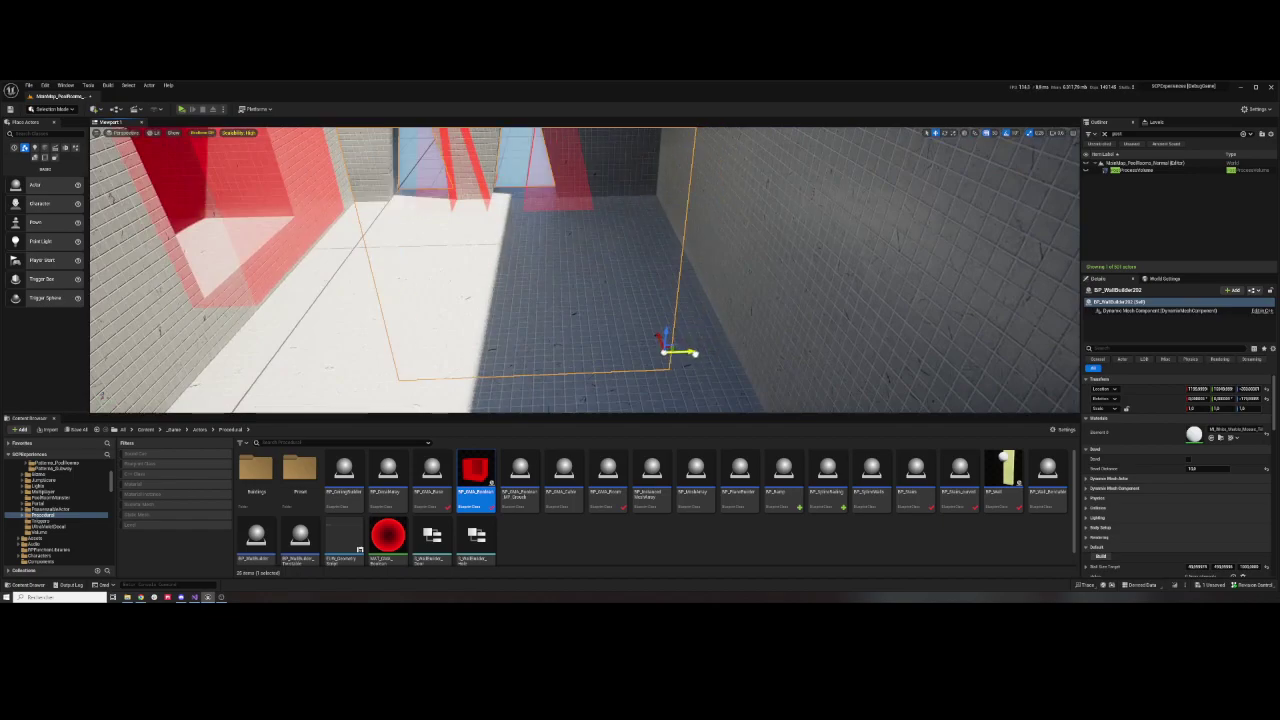
right_click_drag(585, 270, 585, 250)
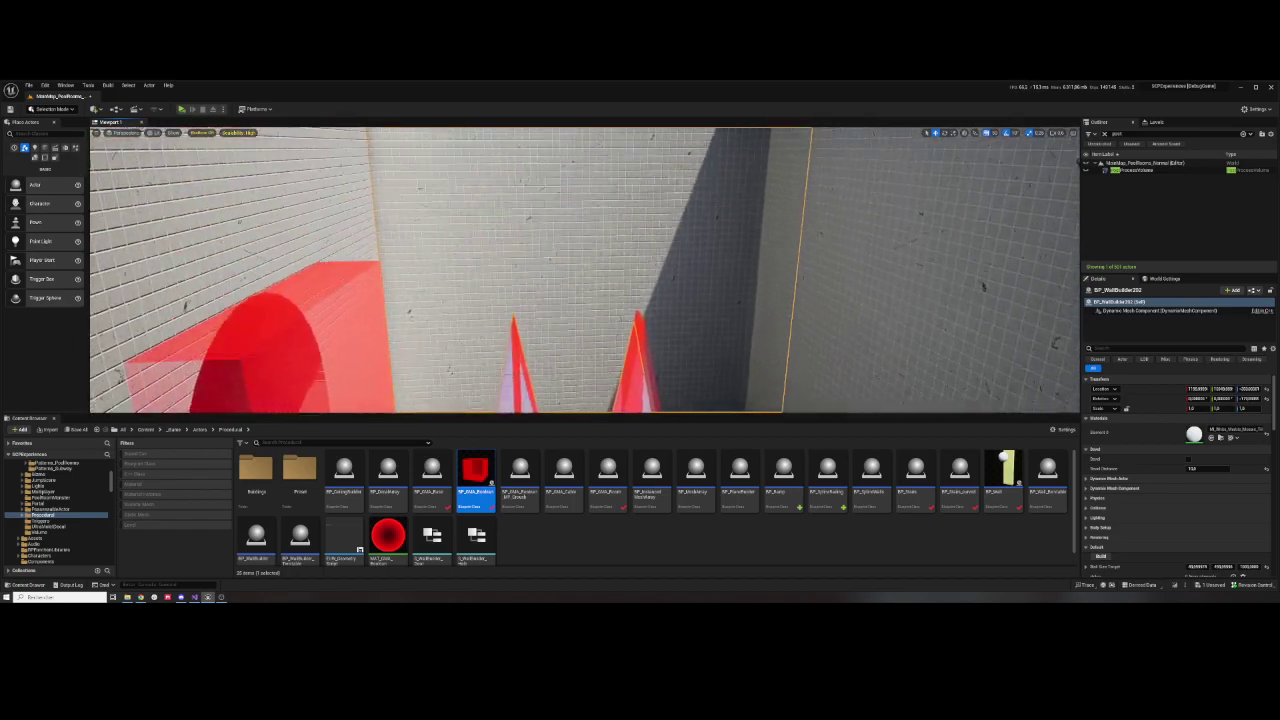
right_click_drag(600, 300, 560, 300)
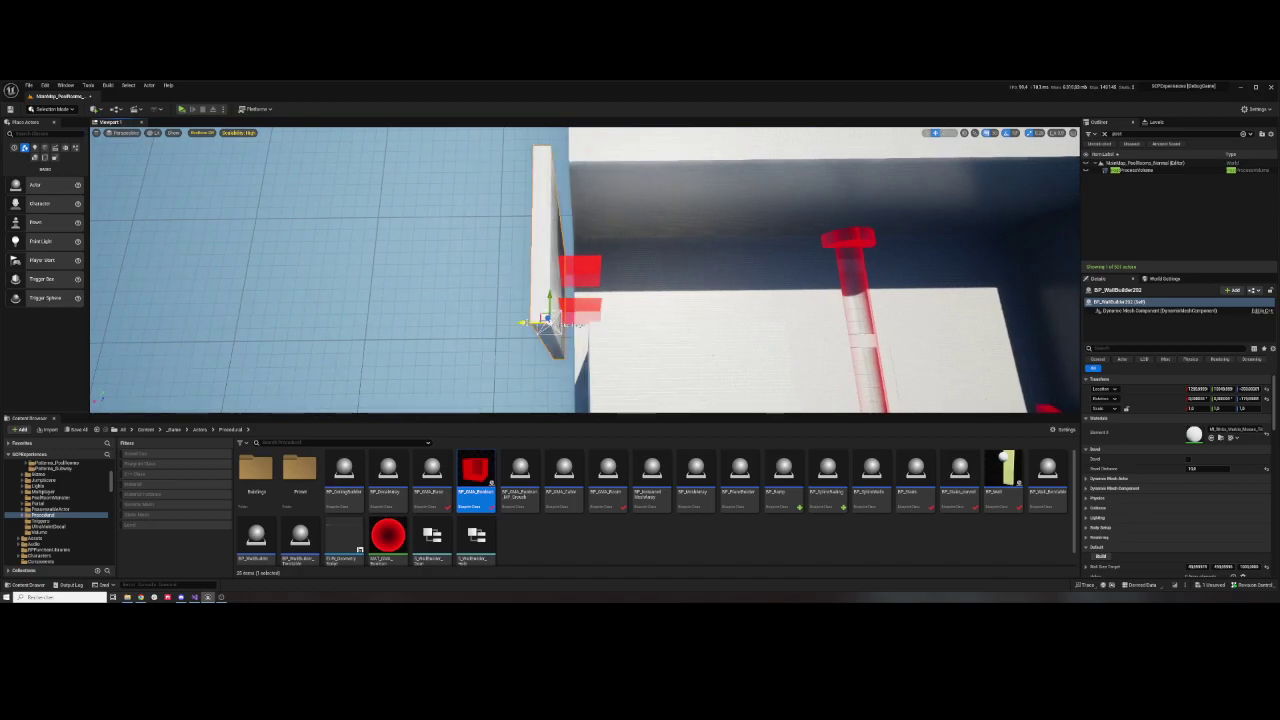
mouse_move(590, 320)
right_mouse_down()
mouse_move(560, 300)
mouse_move(697, 311)
mouse_move(630, 292)
right_mouse_up()
key("Escape")
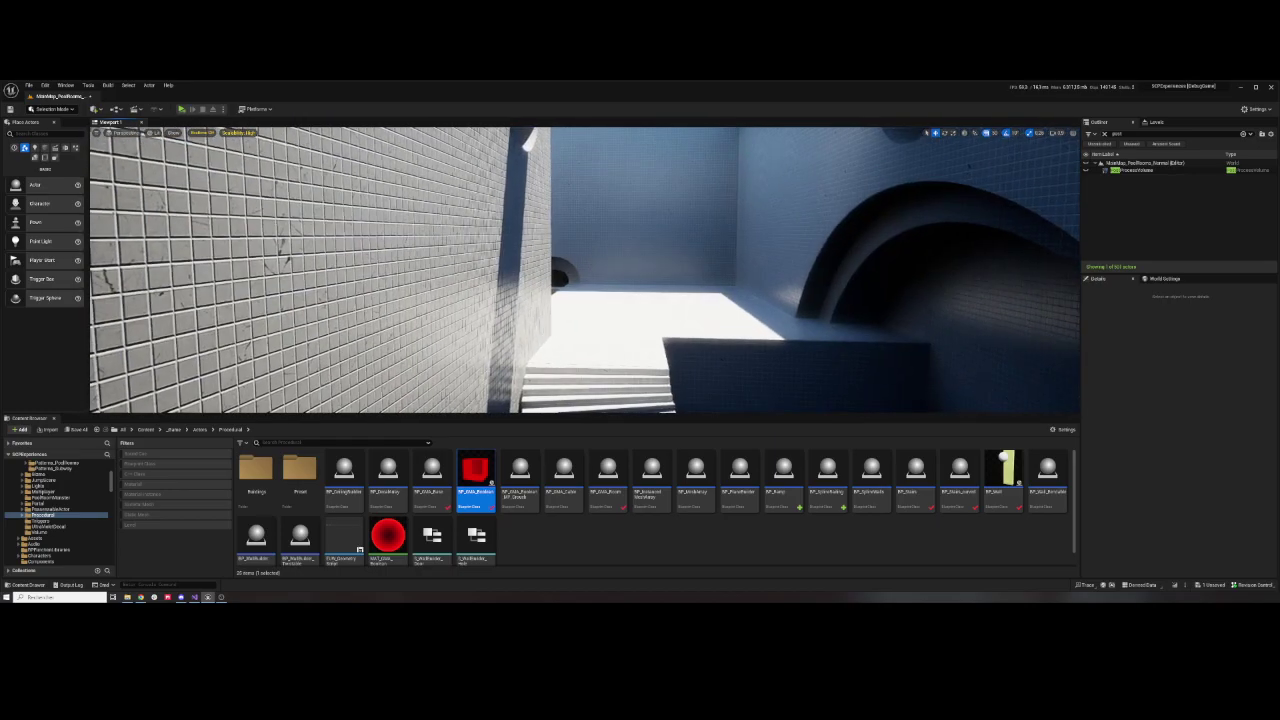